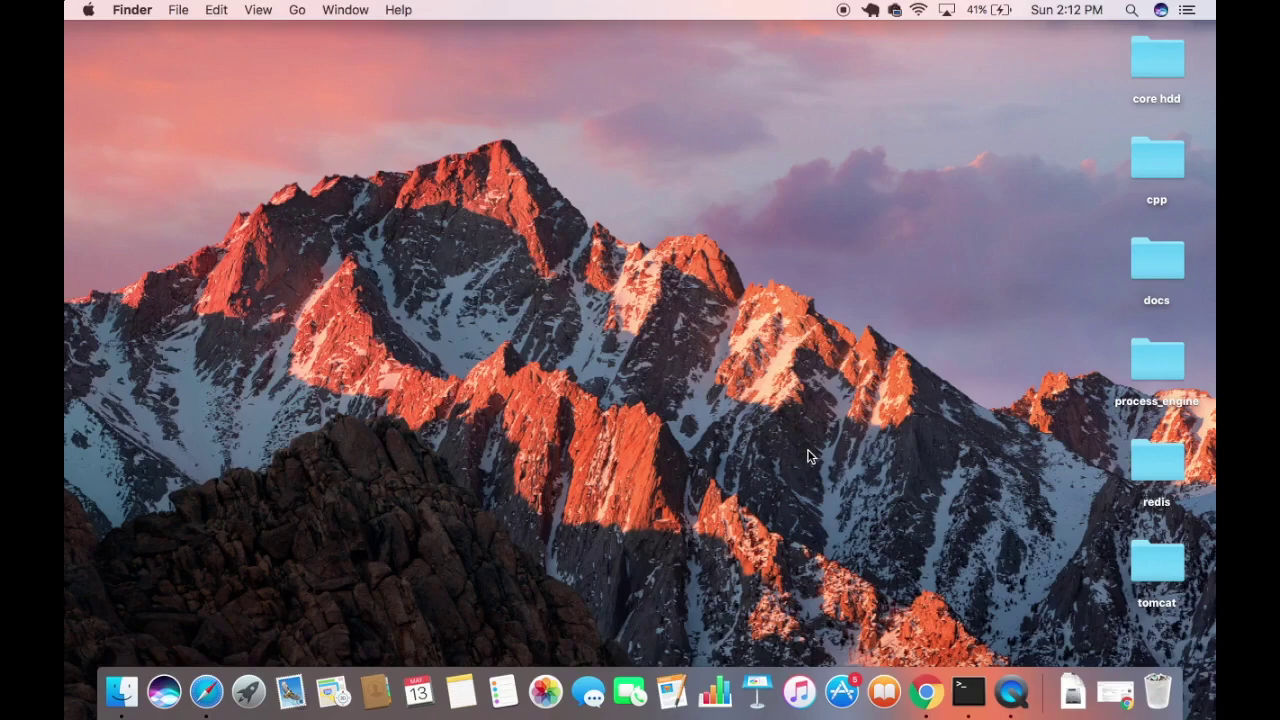
Bring Chrome to the front showing the Google results for 'jenkins'.
{"action": "left_click", "coordinate": [926, 690]}
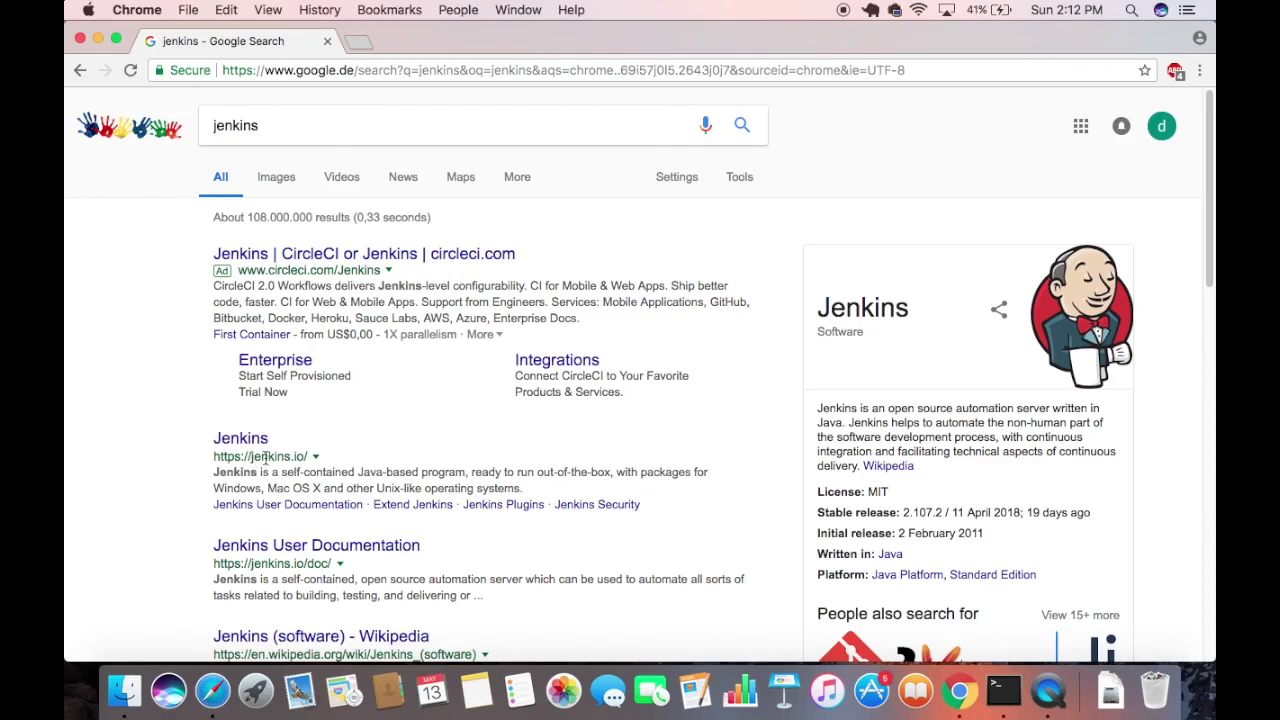
Open jenkins.io's Download page, then open Documentation > Use Jenkins in a new tab.
{"action": "left_click", "coordinate": [255, 449]}
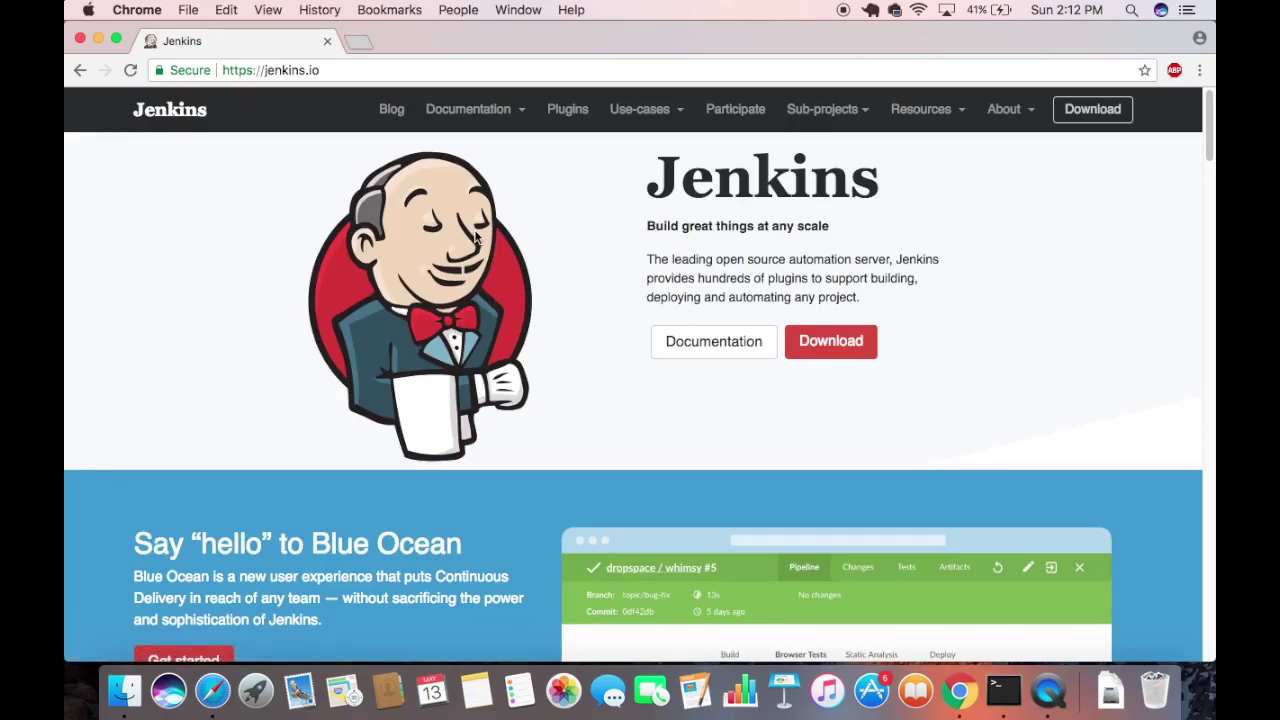
{"action": "left_click", "coordinate": [827, 348]}
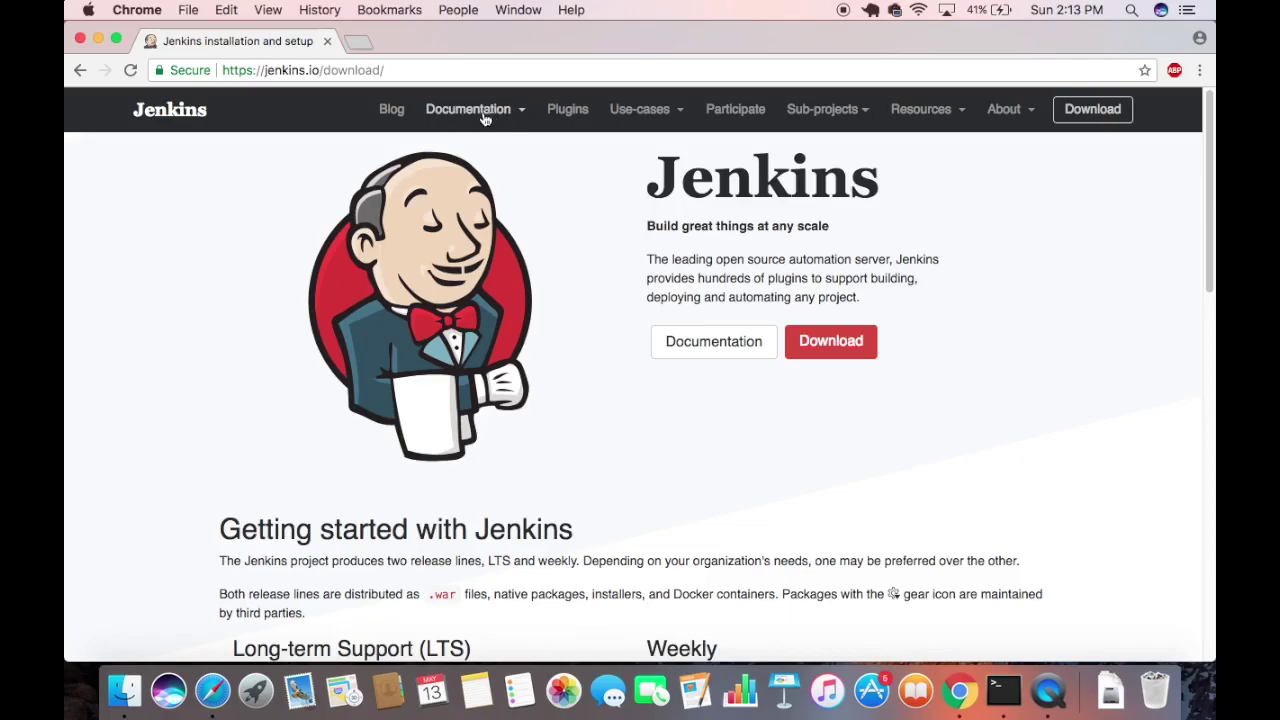
{"action": "left_click", "coordinate": [522, 116]}
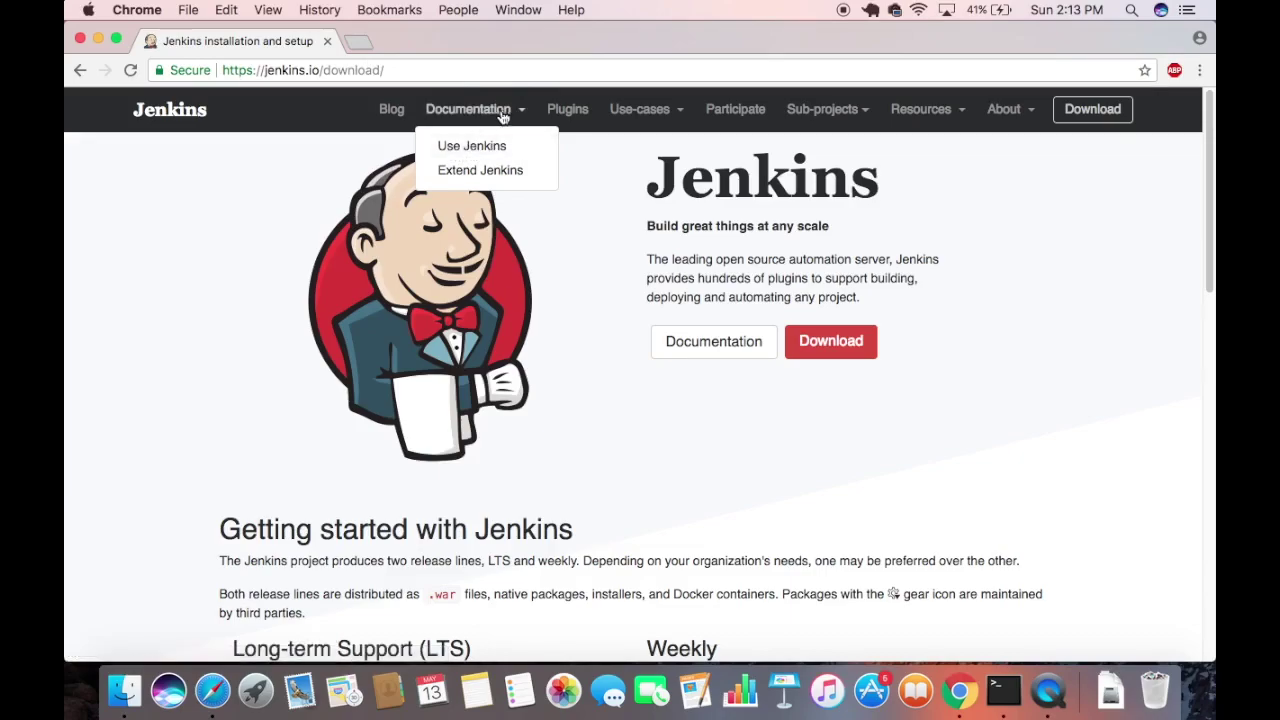
{"action": "left_click", "coordinate": [463, 150], "text": "super"}
Open the Installing Jenkins guide from the User Documentation tab.
{"action": "left_click", "coordinate": [440, 44]}
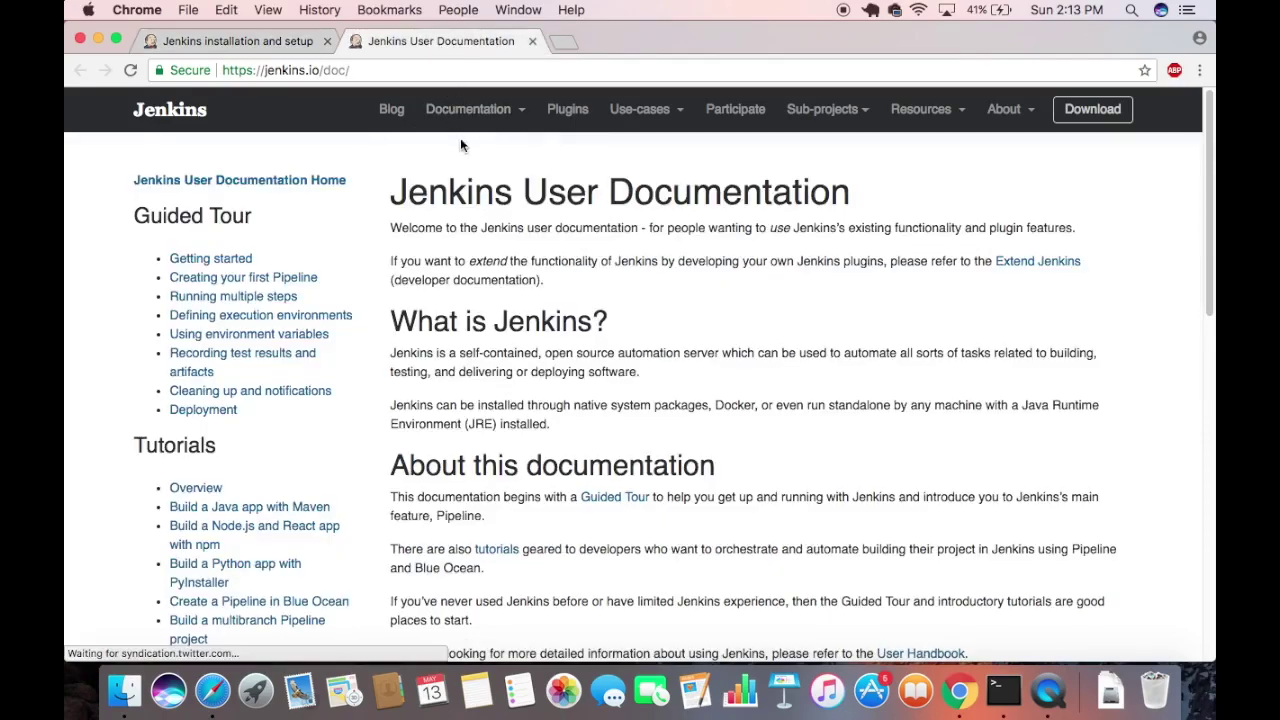
{"action": "scroll", "coordinate": [294, 365], "scroll_direction": "down", "scroll_amount": 4}
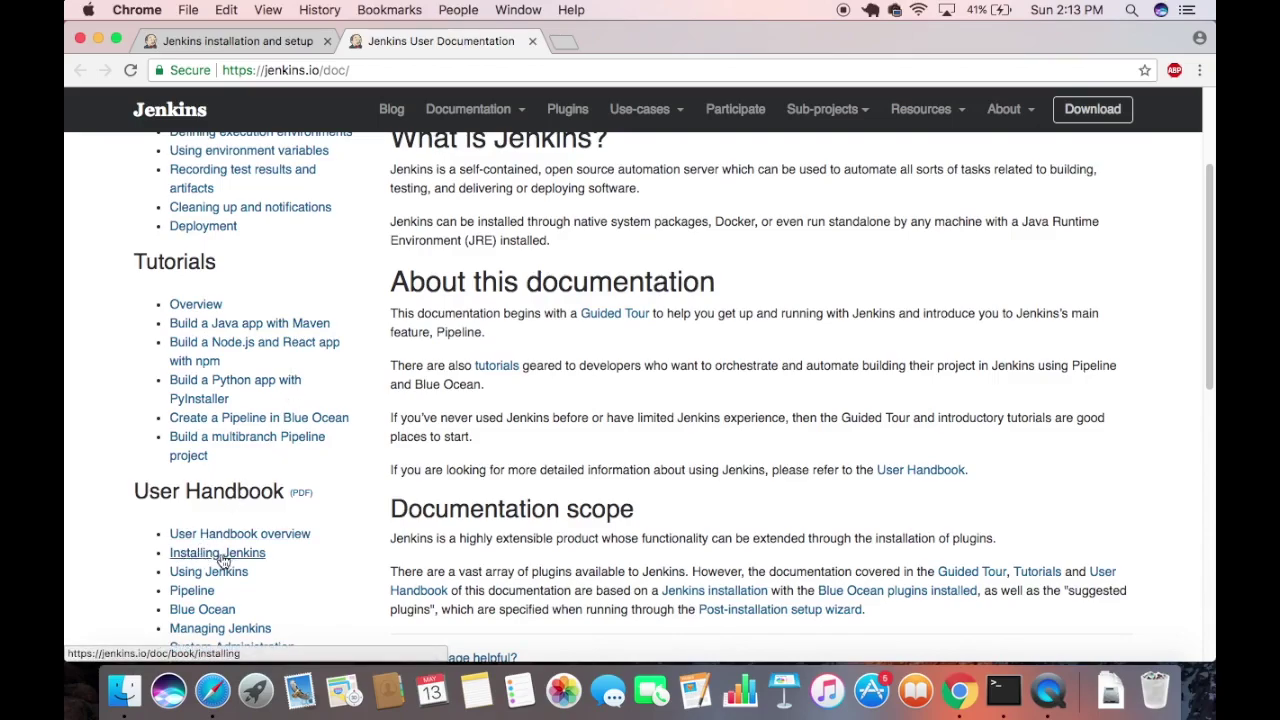
{"action": "left_click", "coordinate": [219, 560]}
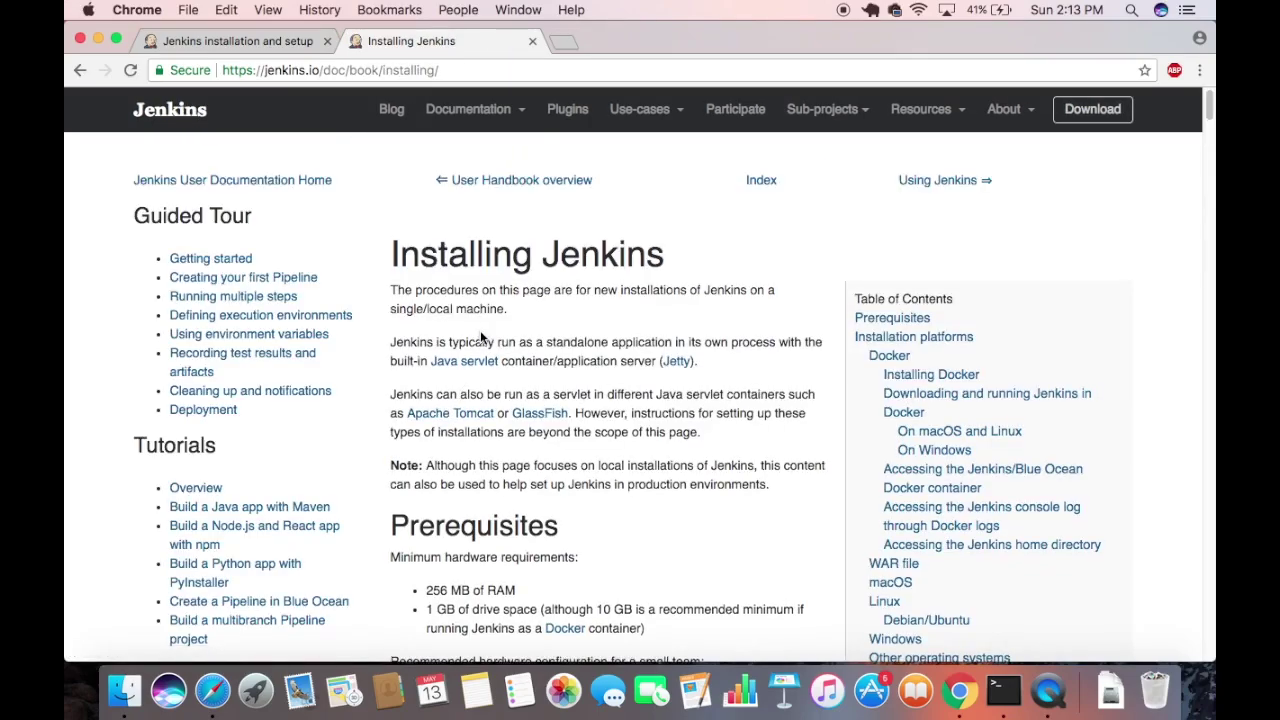
Review the hardware prerequisites and Java 8 requirement, then close the guide's tab.
{"action": "scroll", "coordinate": [480, 330], "scroll_direction": "down", "scroll_amount": 3}
{"action": "scroll", "coordinate": [487, 340], "scroll_direction": "down", "scroll_amount": 3}
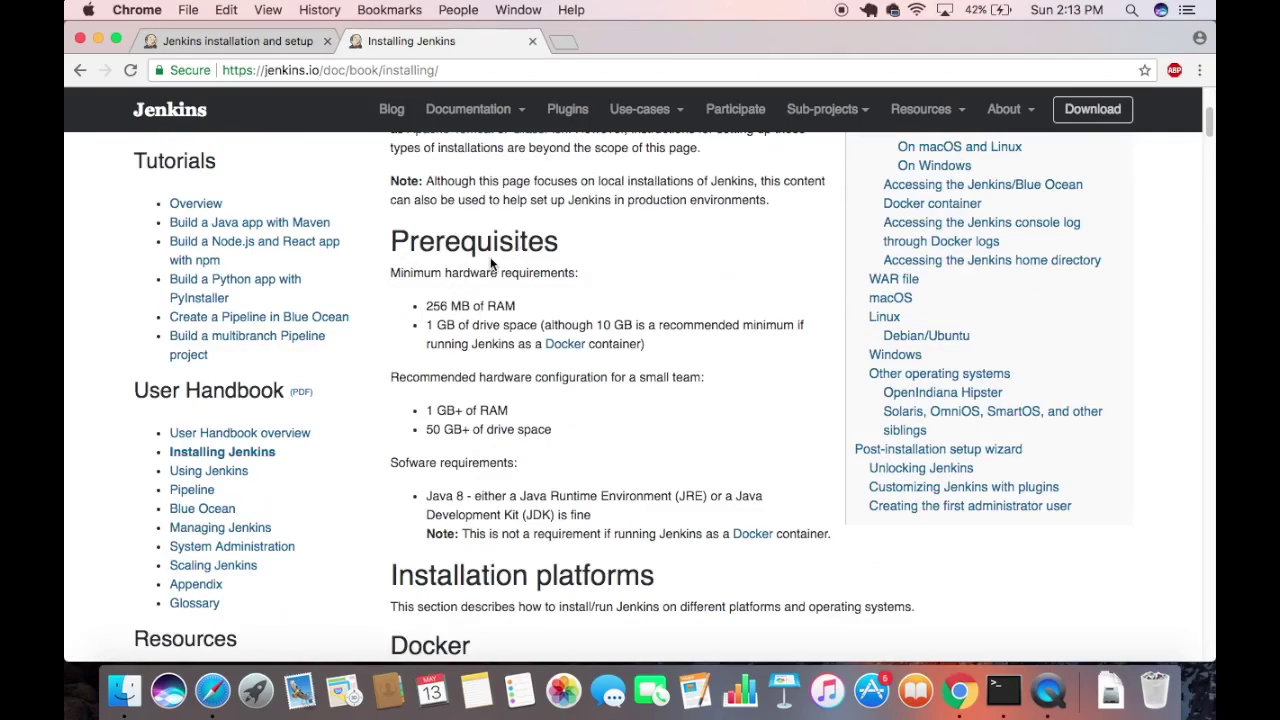
{"action": "scroll", "coordinate": [490, 258], "scroll_direction": "down", "scroll_amount": 1}
{"action": "left_click_drag", "start_coordinate": [425, 286], "coordinate": [651, 325]}
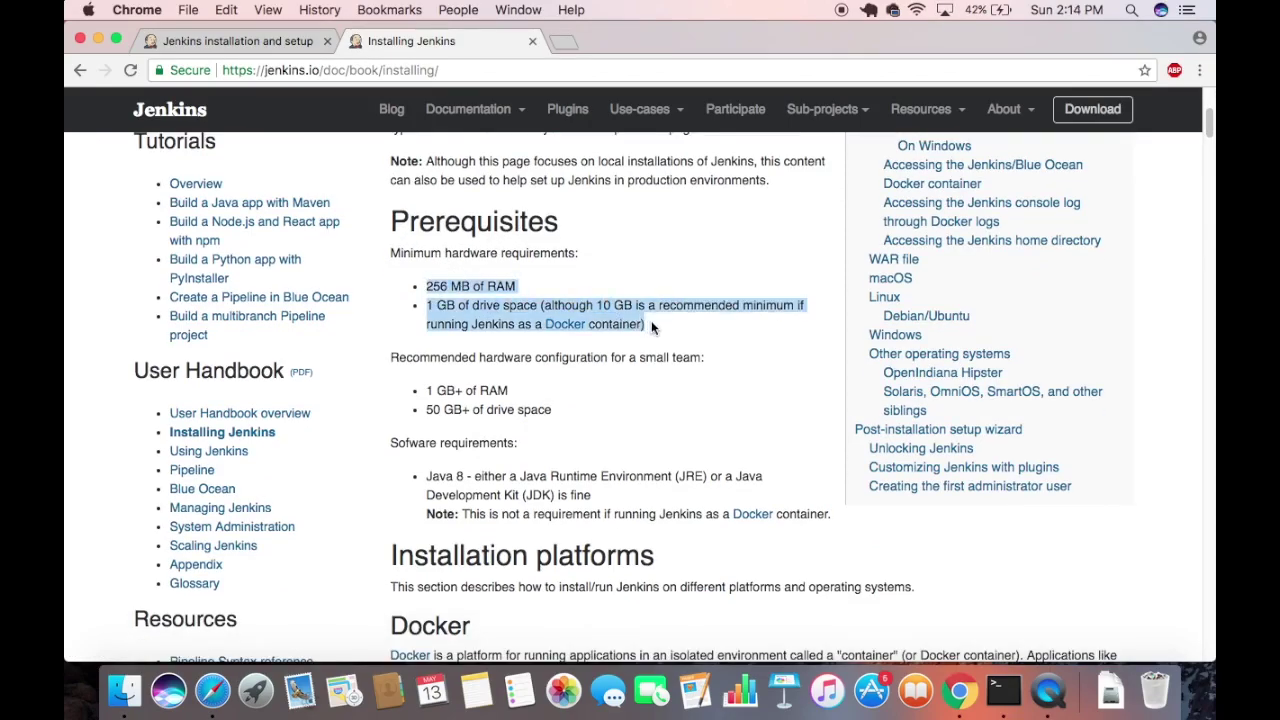
{"action": "scroll", "coordinate": [594, 373], "scroll_direction": "down", "scroll_amount": 2}
{"action": "left_click", "coordinate": [404, 385]}
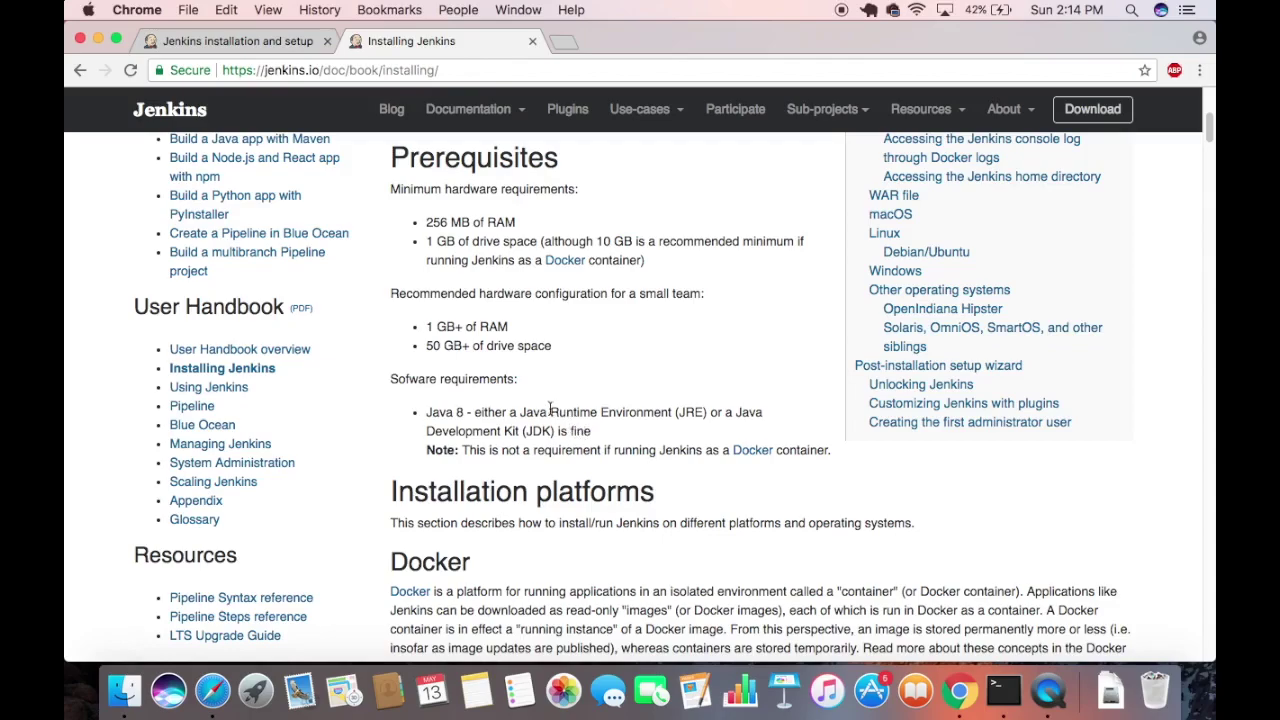
{"action": "left_click_drag", "start_coordinate": [474, 412], "coordinate": [427, 412]}
{"action": "left_click", "coordinate": [532, 41]}
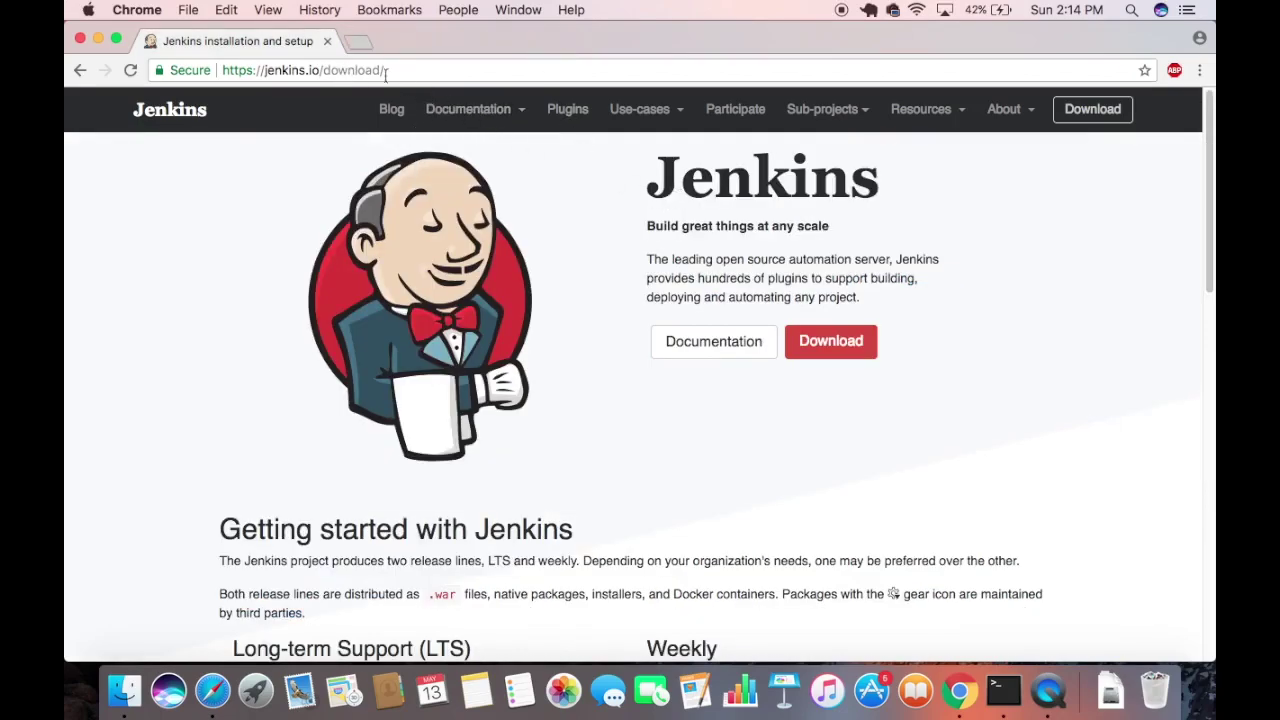
{"action": "scroll", "coordinate": [615, 304], "scroll_direction": "down", "scroll_amount": 4}
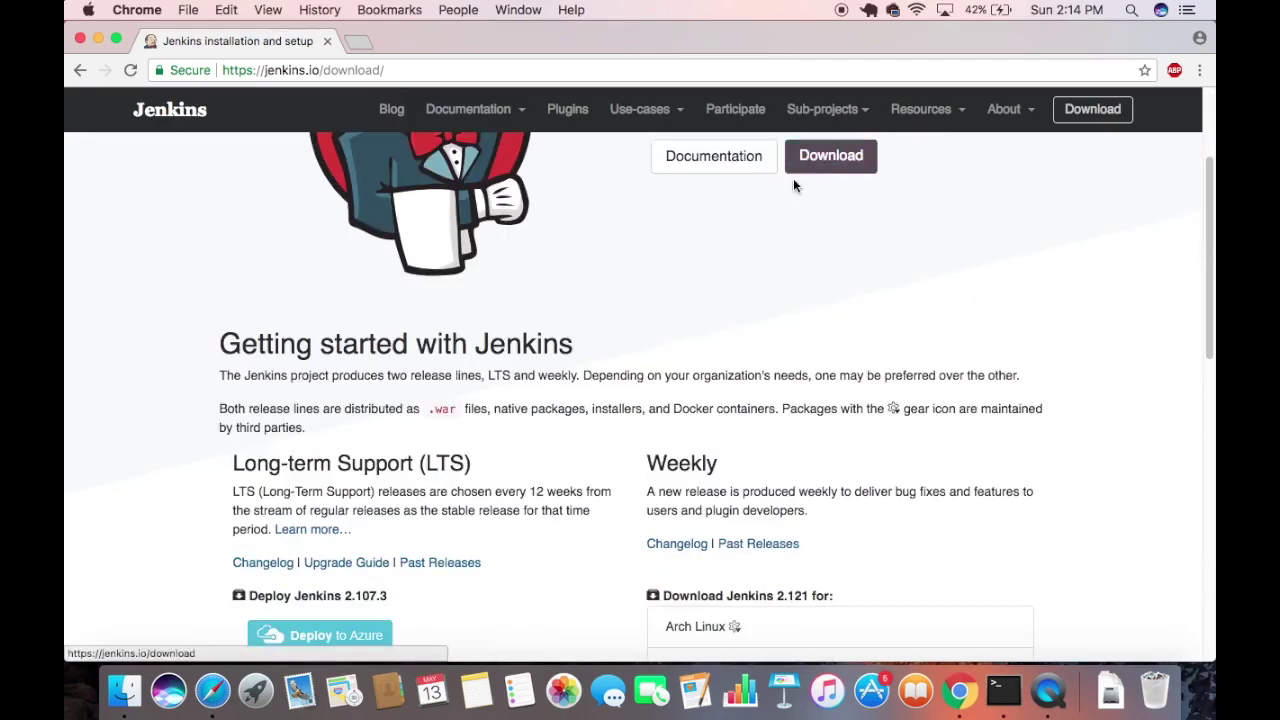
{"action": "scroll", "coordinate": [619, 264], "scroll_direction": "down", "scroll_amount": 9}
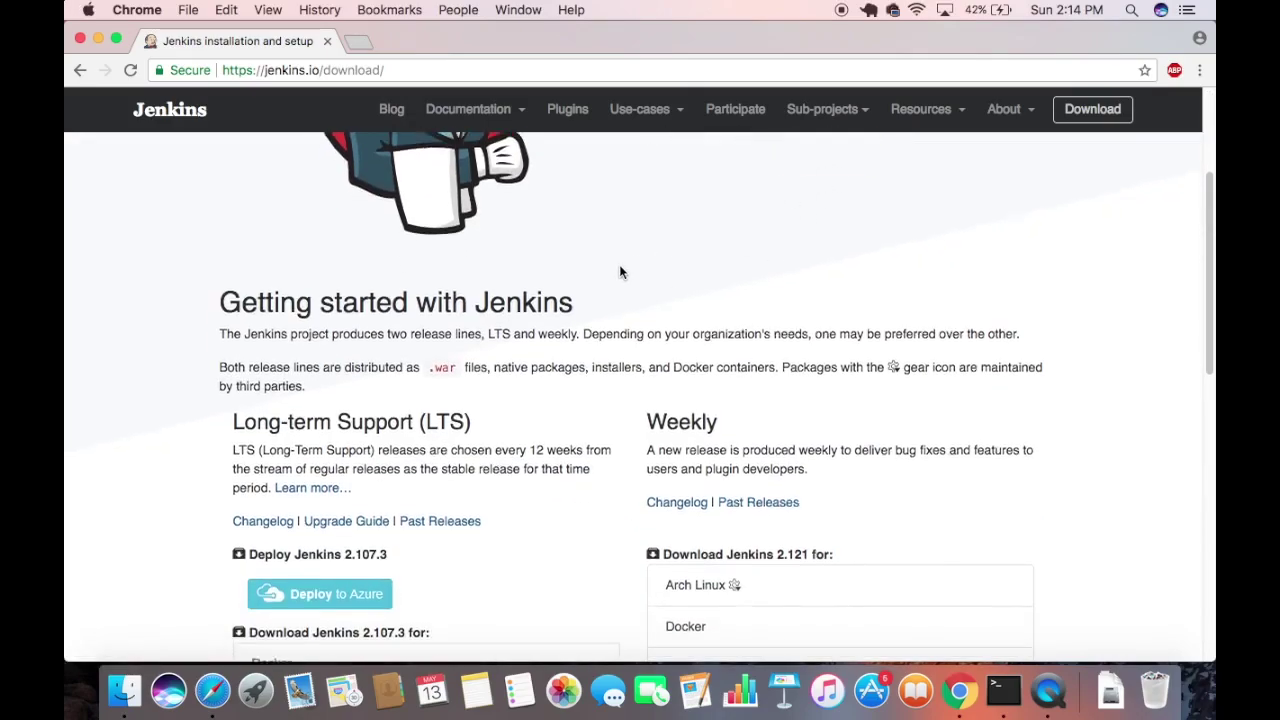
{"action": "scroll", "coordinate": [420, 330], "scroll_direction": "down", "scroll_amount": 1}
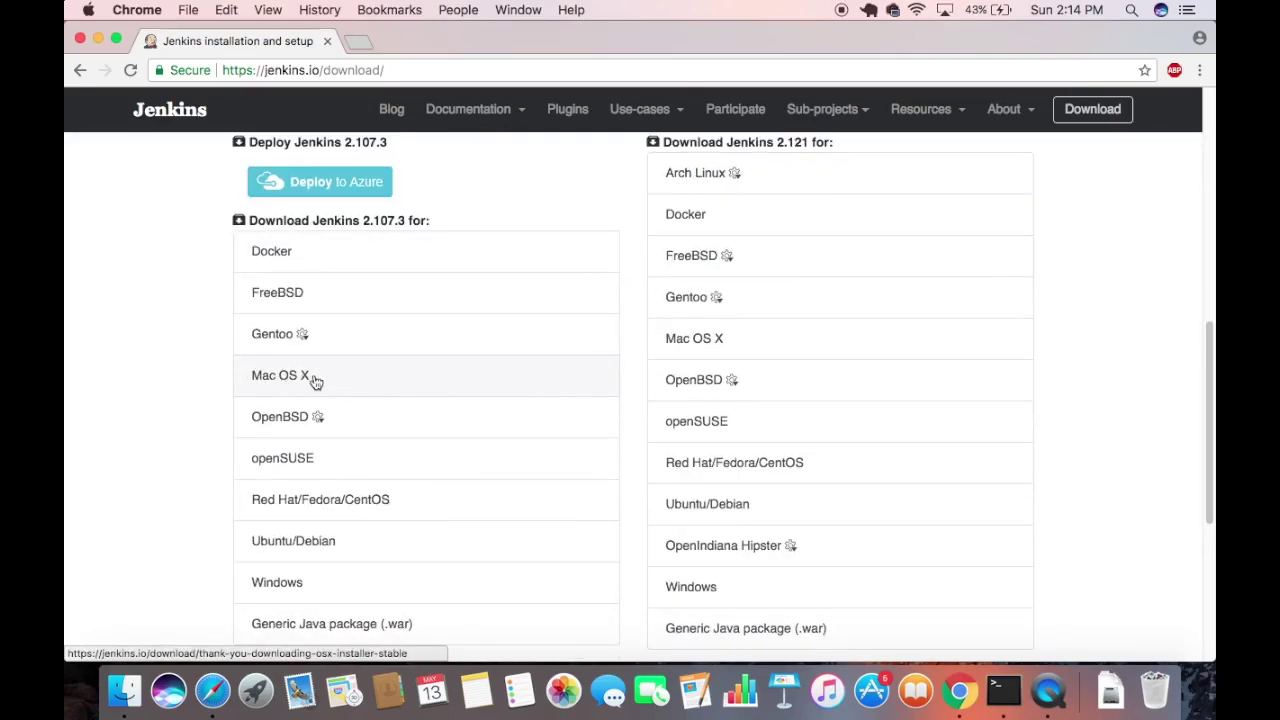
{"action": "scroll", "coordinate": [206, 384], "scroll_direction": "up", "scroll_amount": 2}
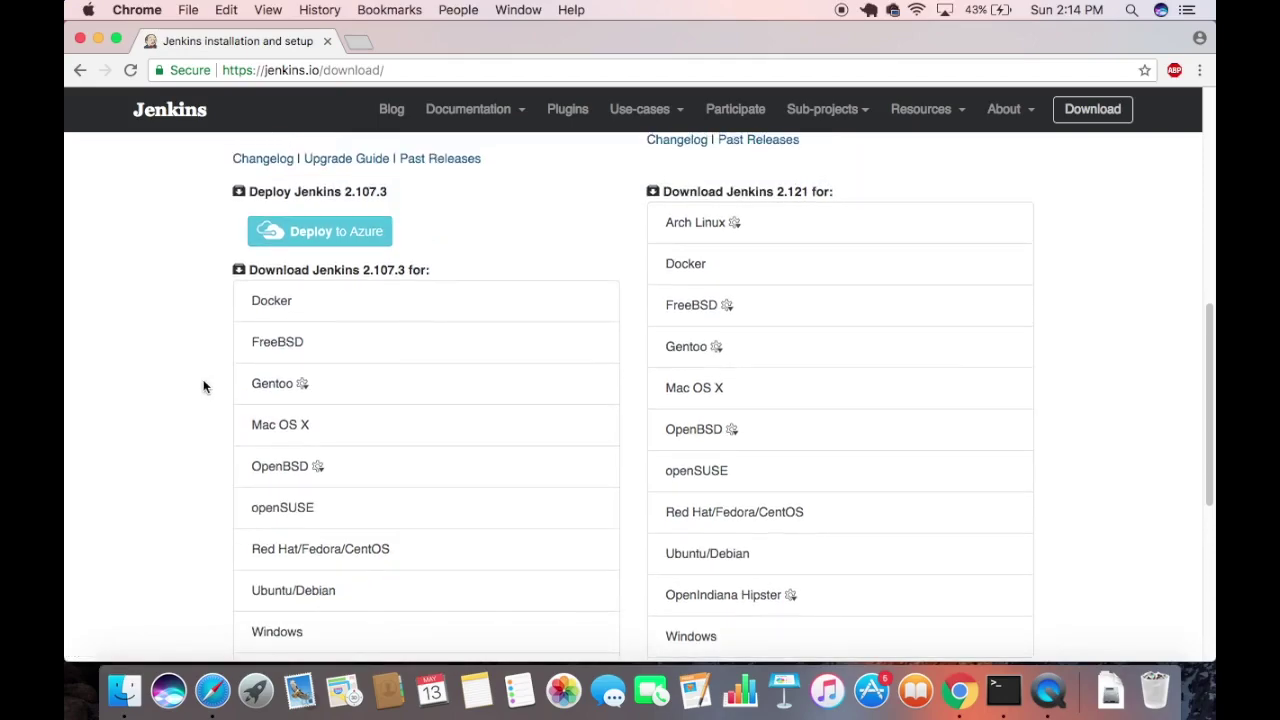
{"action": "scroll", "coordinate": [500, 272], "scroll_direction": "up", "scroll_amount": 3}
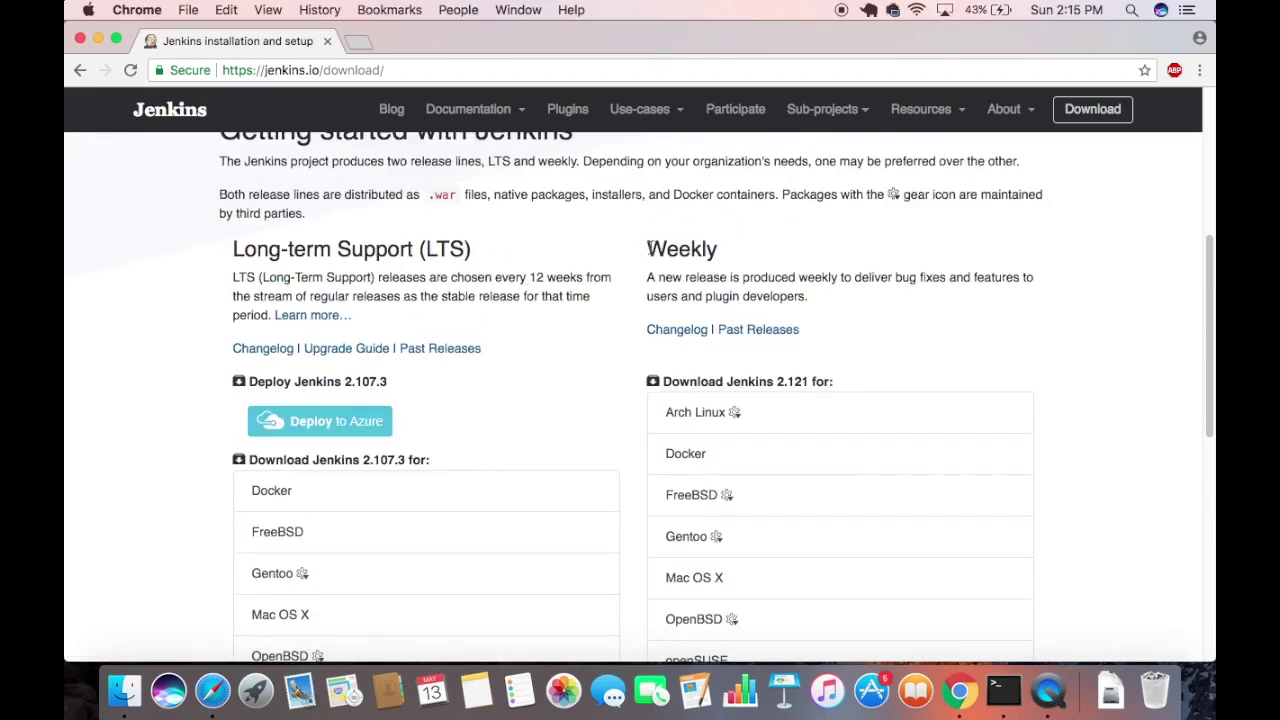
{"action": "left_click_drag", "start_coordinate": [648, 250], "coordinate": [716, 250]}
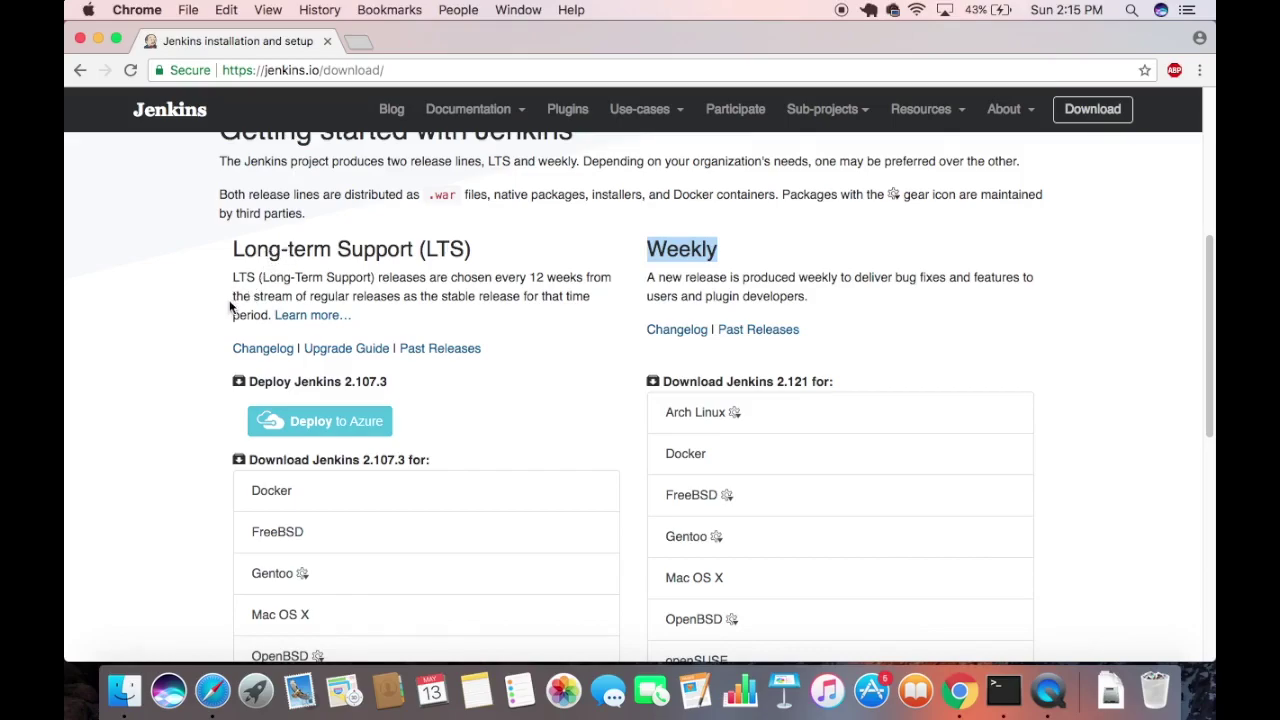
{"action": "scroll", "coordinate": [240, 320], "scroll_direction": "down", "scroll_amount": 5}
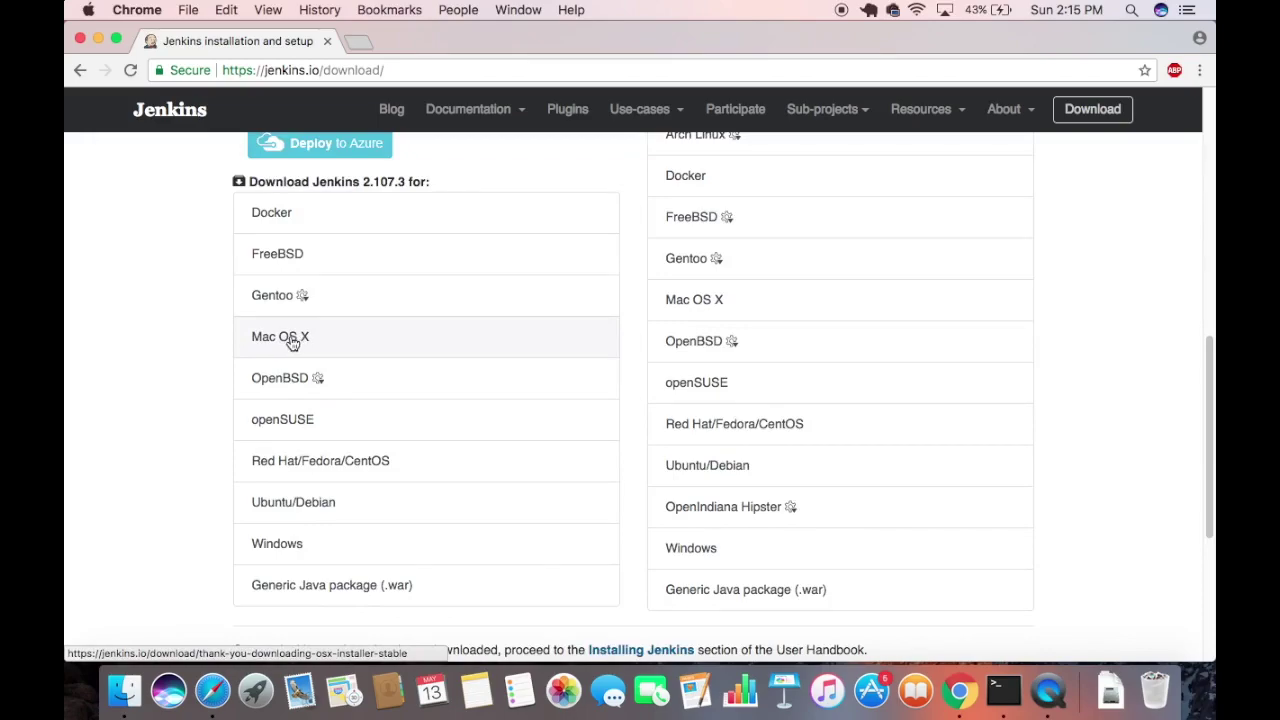
Download the Mac OS X jenkins-2.107.3.pkg, launch its installer, and minimise Chrome.
{"action": "left_click", "coordinate": [292, 341]}
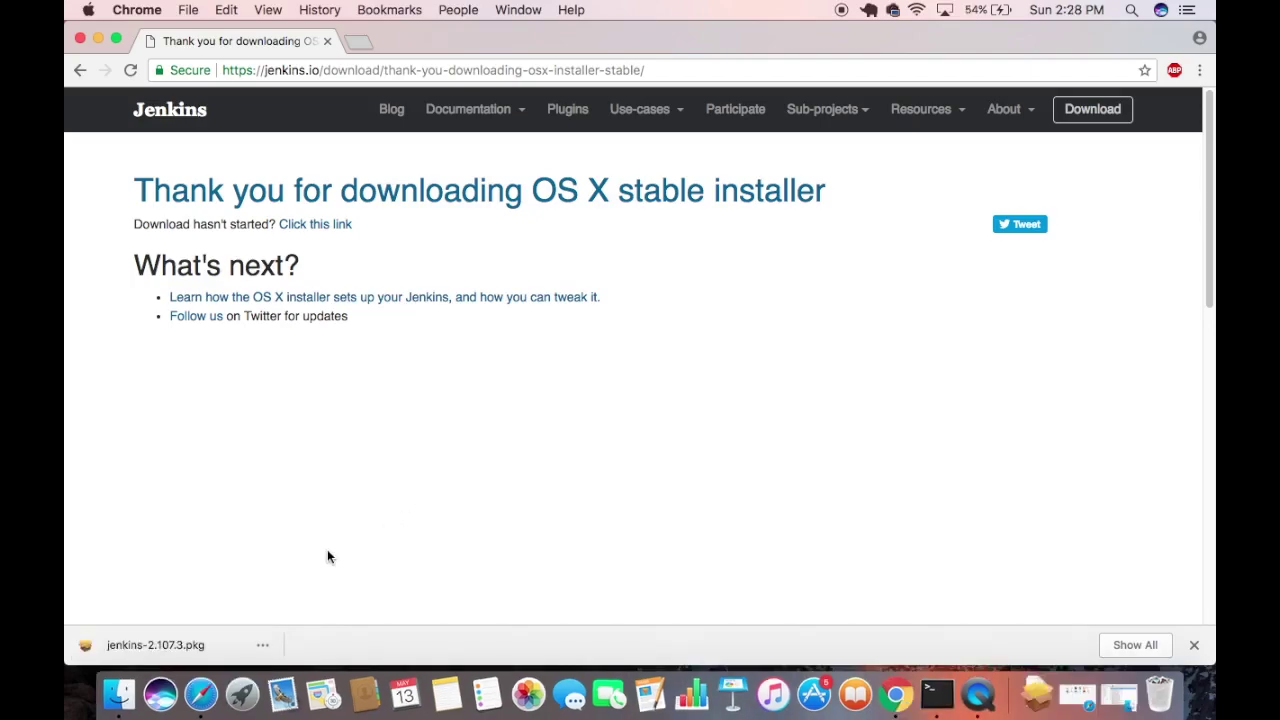
{"action": "left_click", "coordinate": [182, 643]}
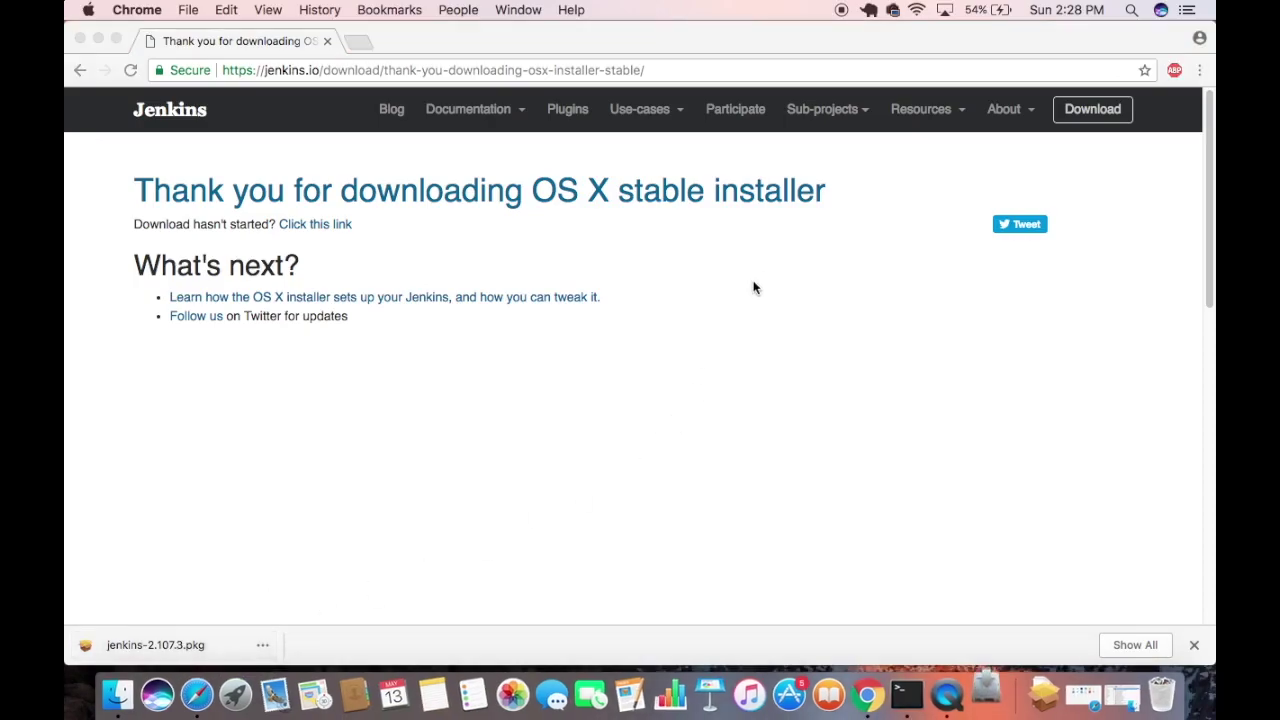
{"action": "left_click", "coordinate": [101, 37]}
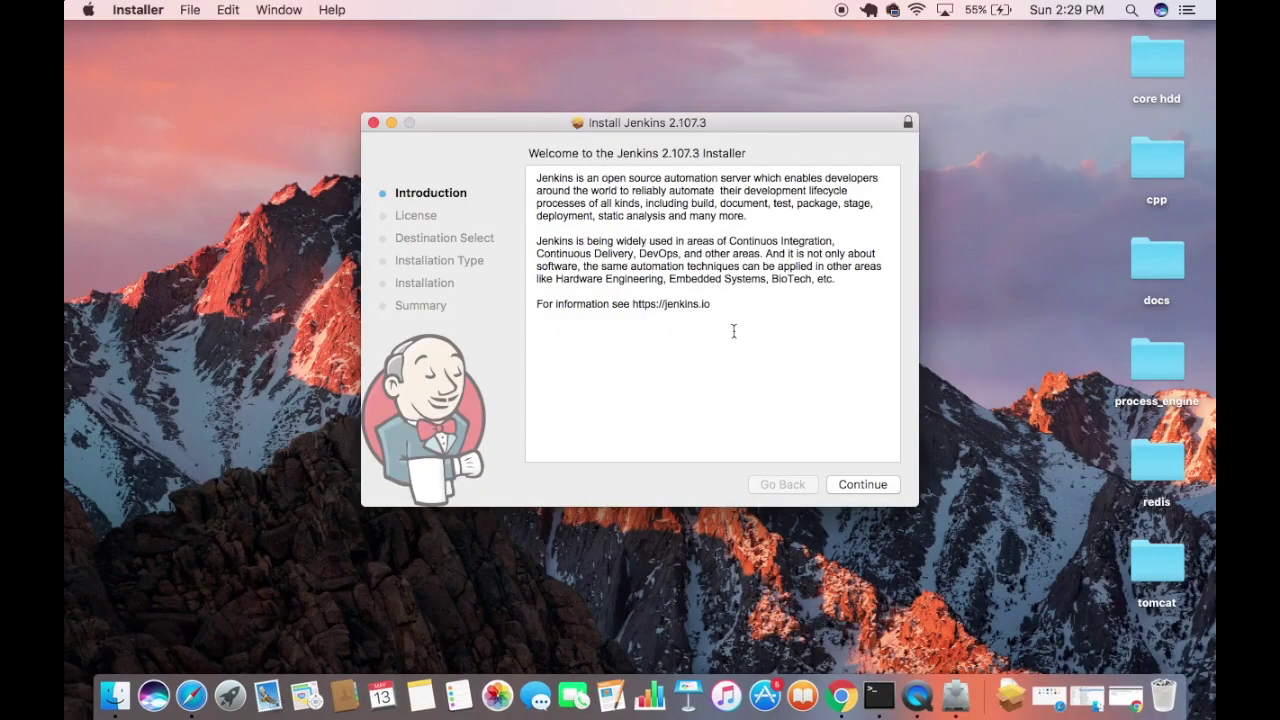
Accept the MIT license and install Jenkins 2.107.3 for all users, authorising with the account password.
{"action": "left_click", "coordinate": [845, 485]}
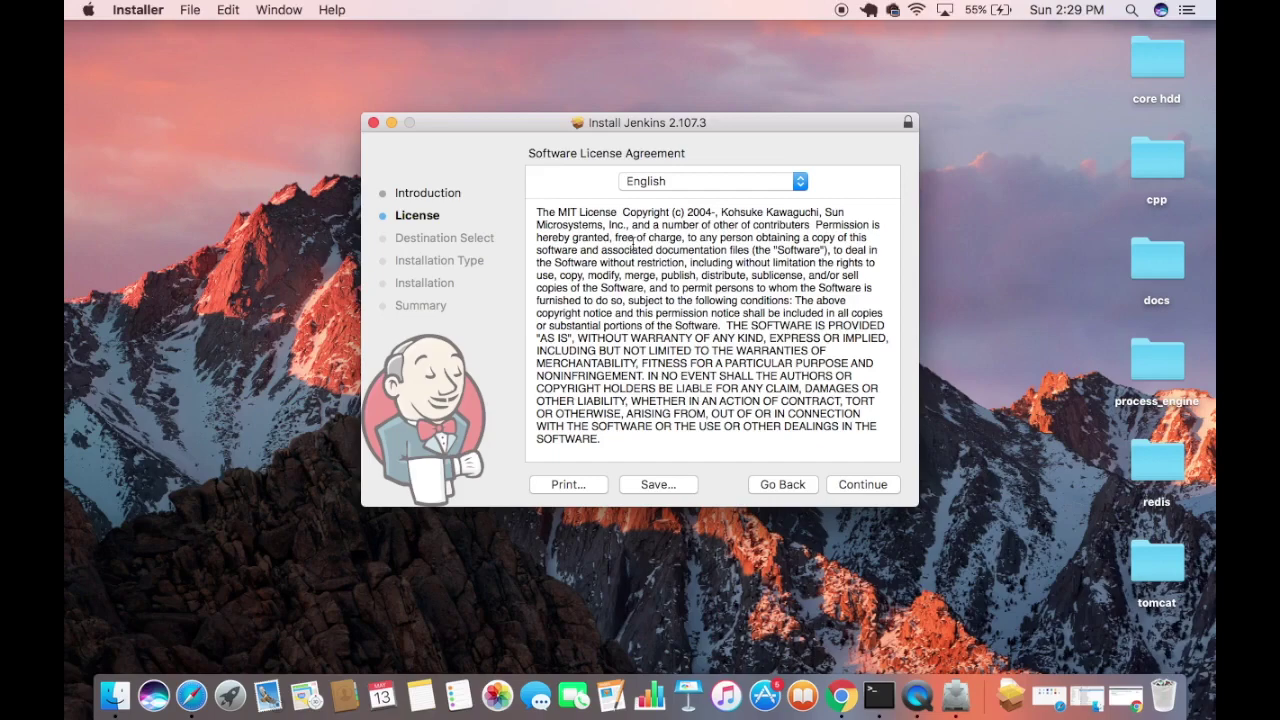
{"action": "left_click", "coordinate": [859, 484]}
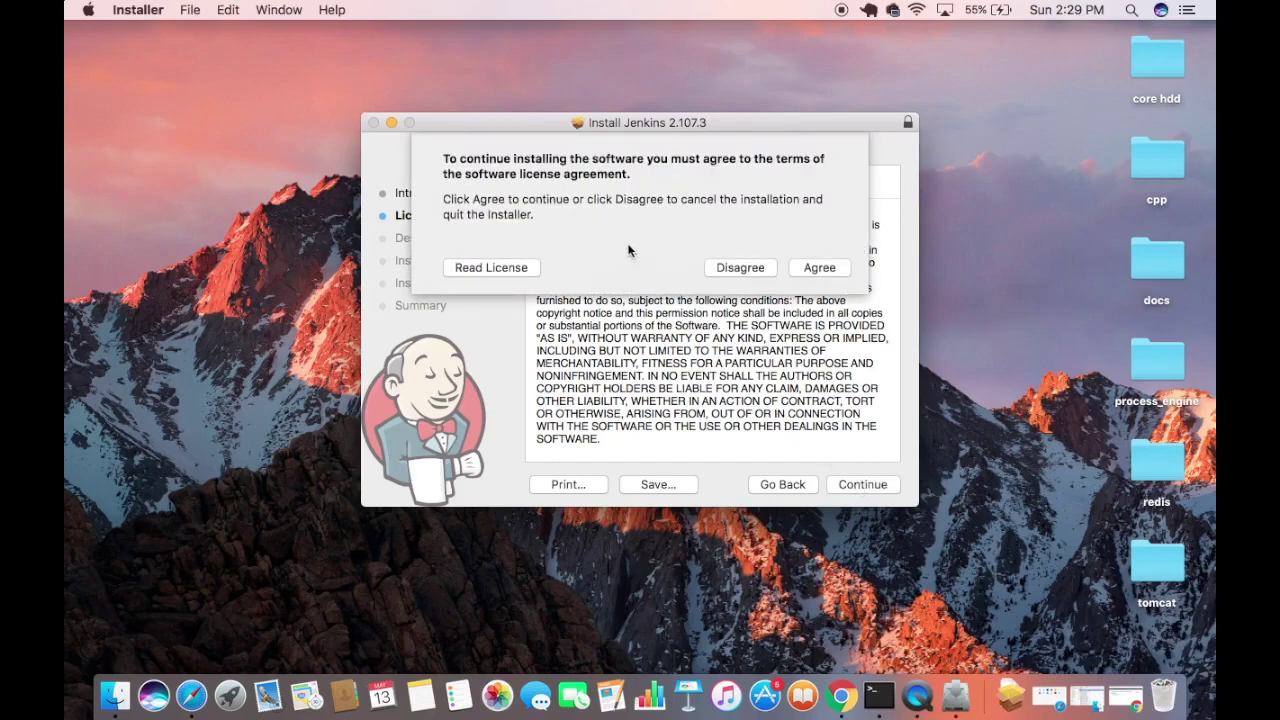
{"action": "left_click", "coordinate": [818, 267]}
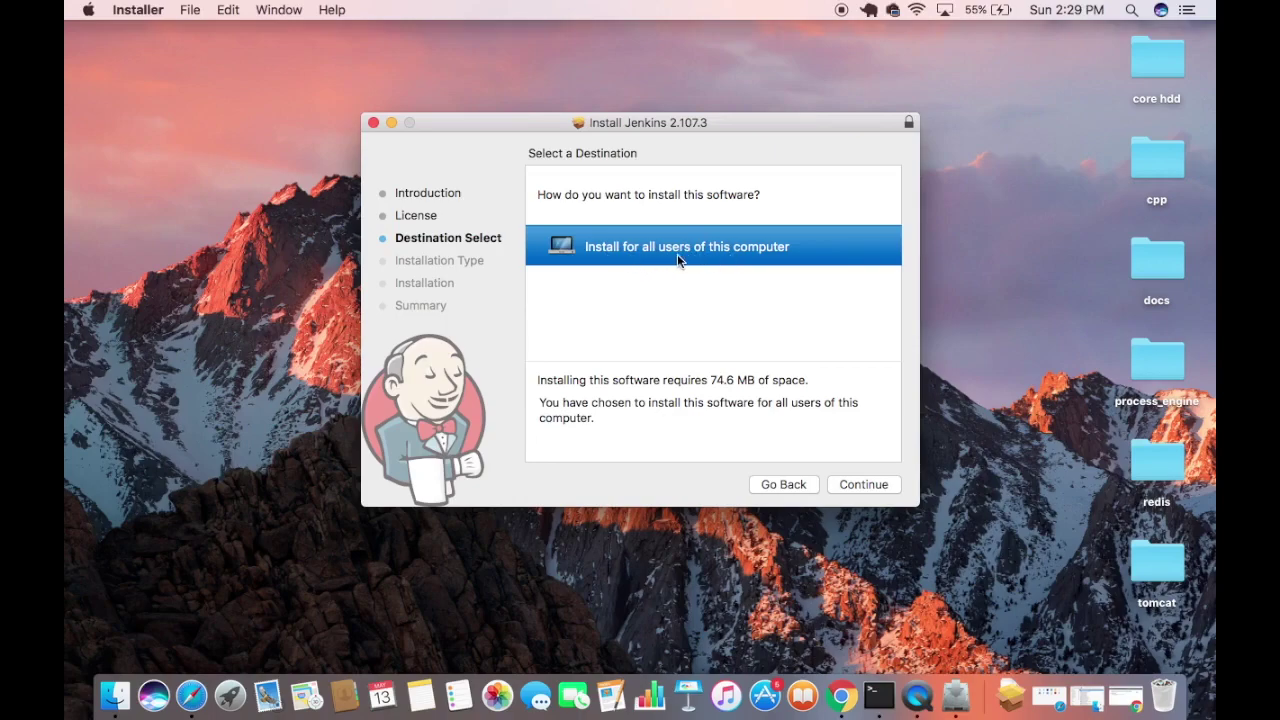
{"action": "left_click", "coordinate": [847, 484]}
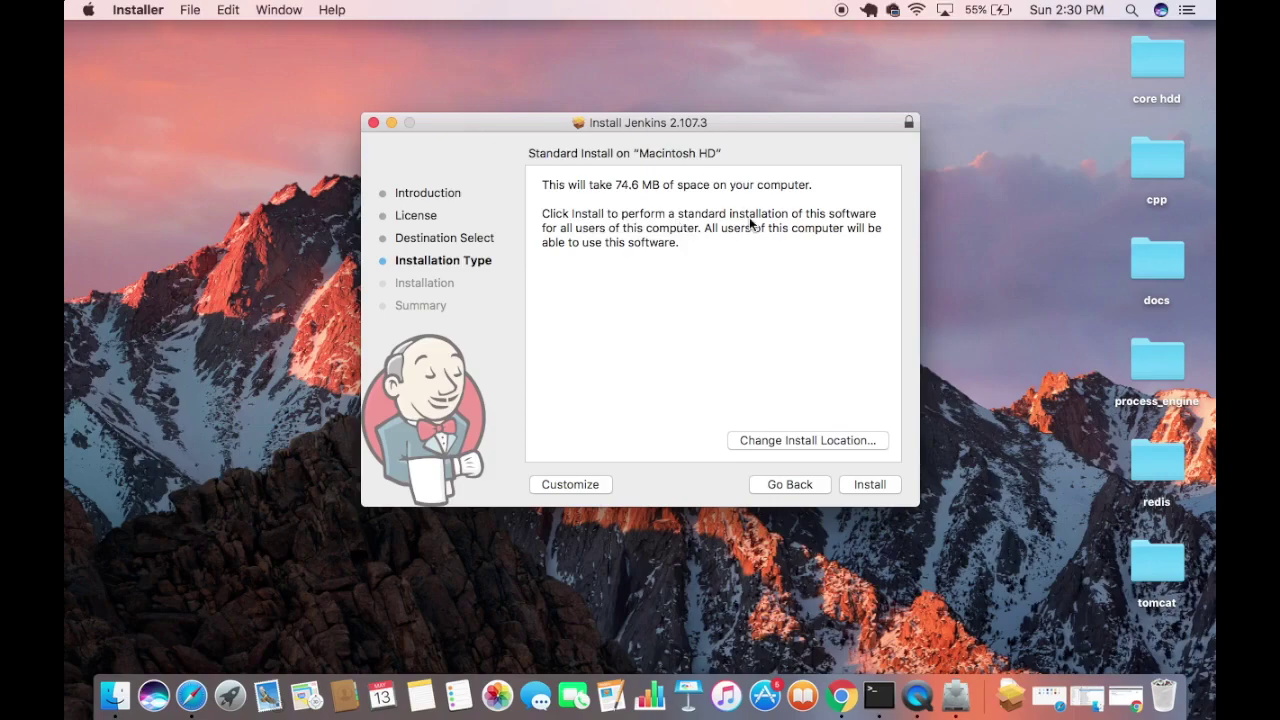
{"action": "left_click", "coordinate": [870, 484]}
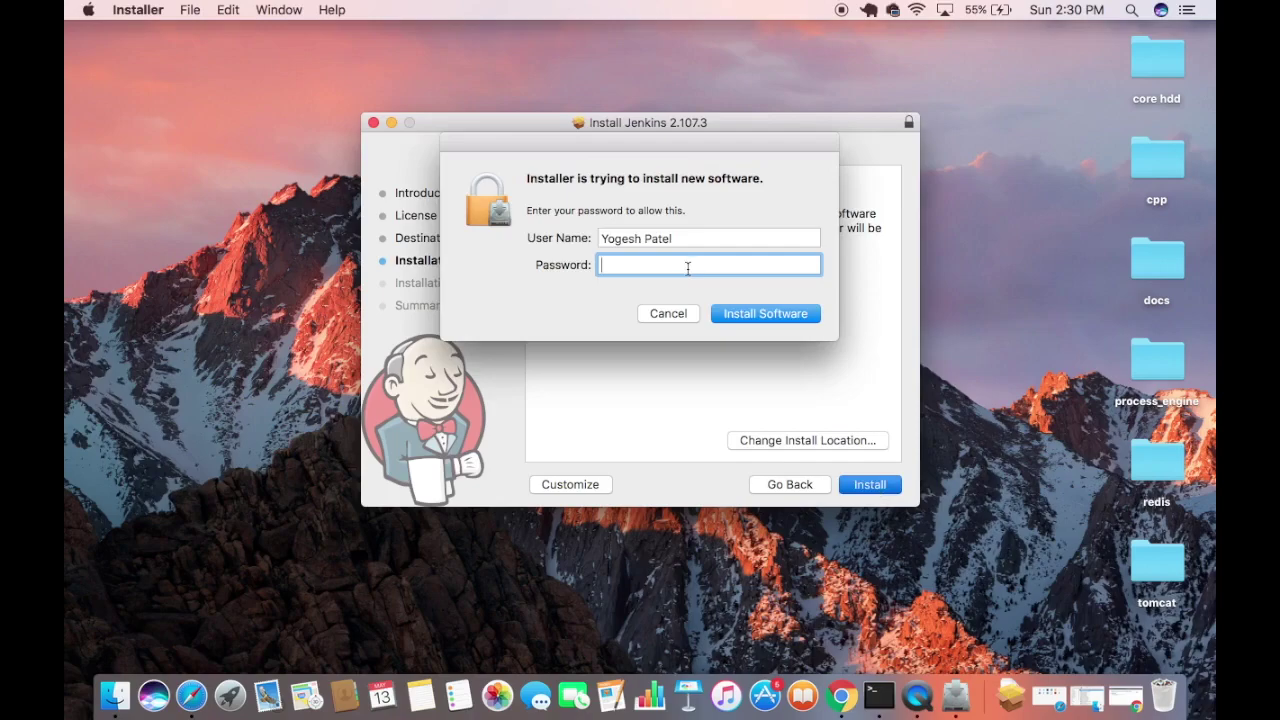
{"action": "type", "text": "•"}
{"action": "type", "text": "••"}
{"action": "left_click", "coordinate": [750, 316]}
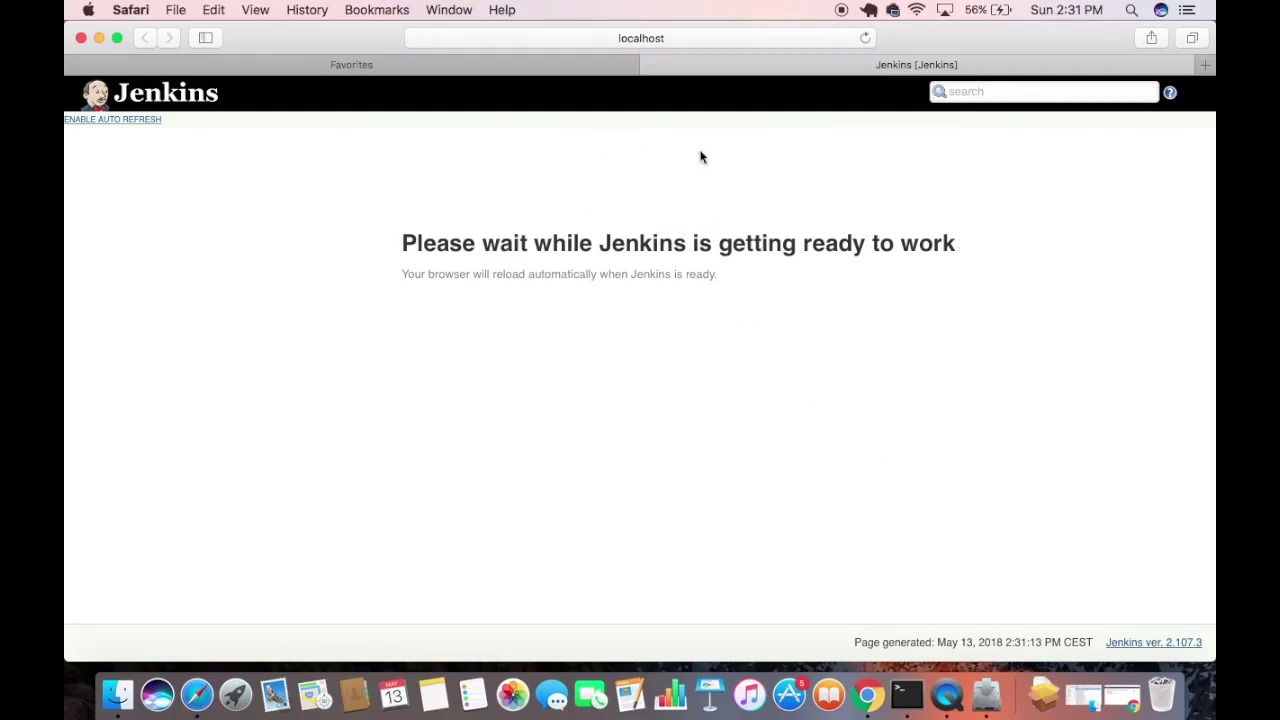
Check the localhost:8080 page address, dismissing the favourites suggestions.
{"action": "left_click", "coordinate": [723, 38]}
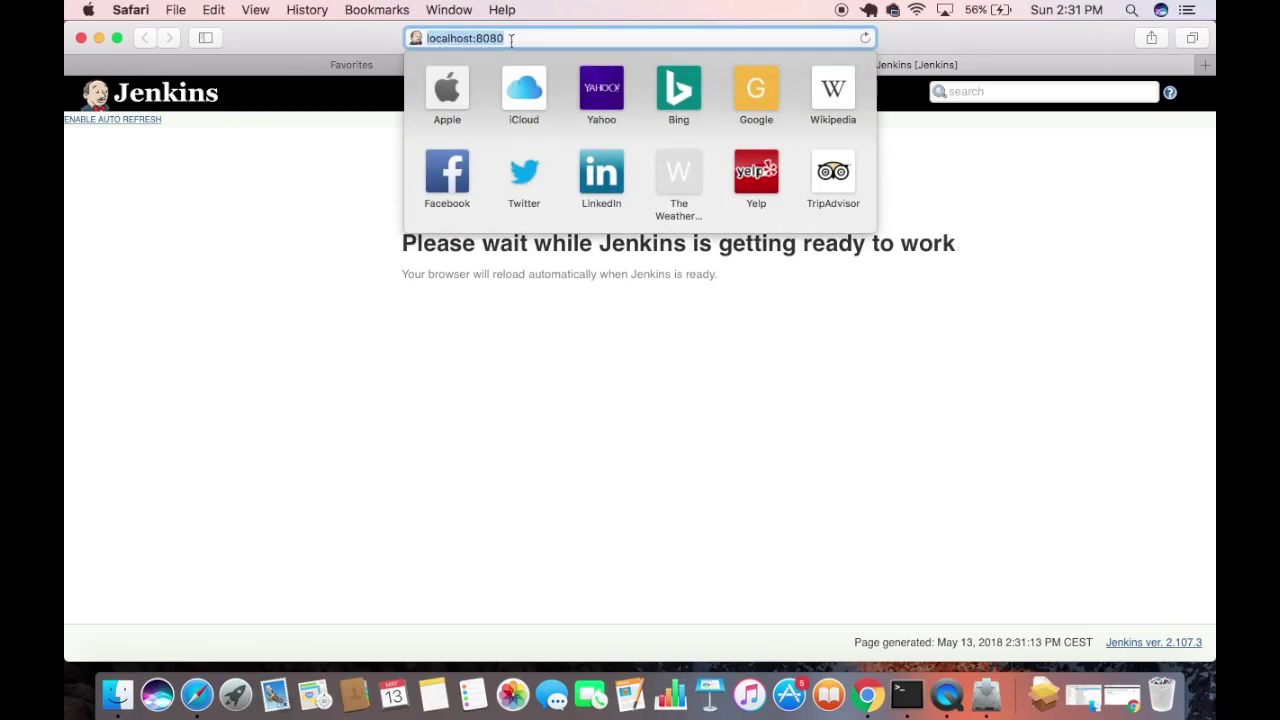
{"action": "left_click", "coordinate": [514, 346]}
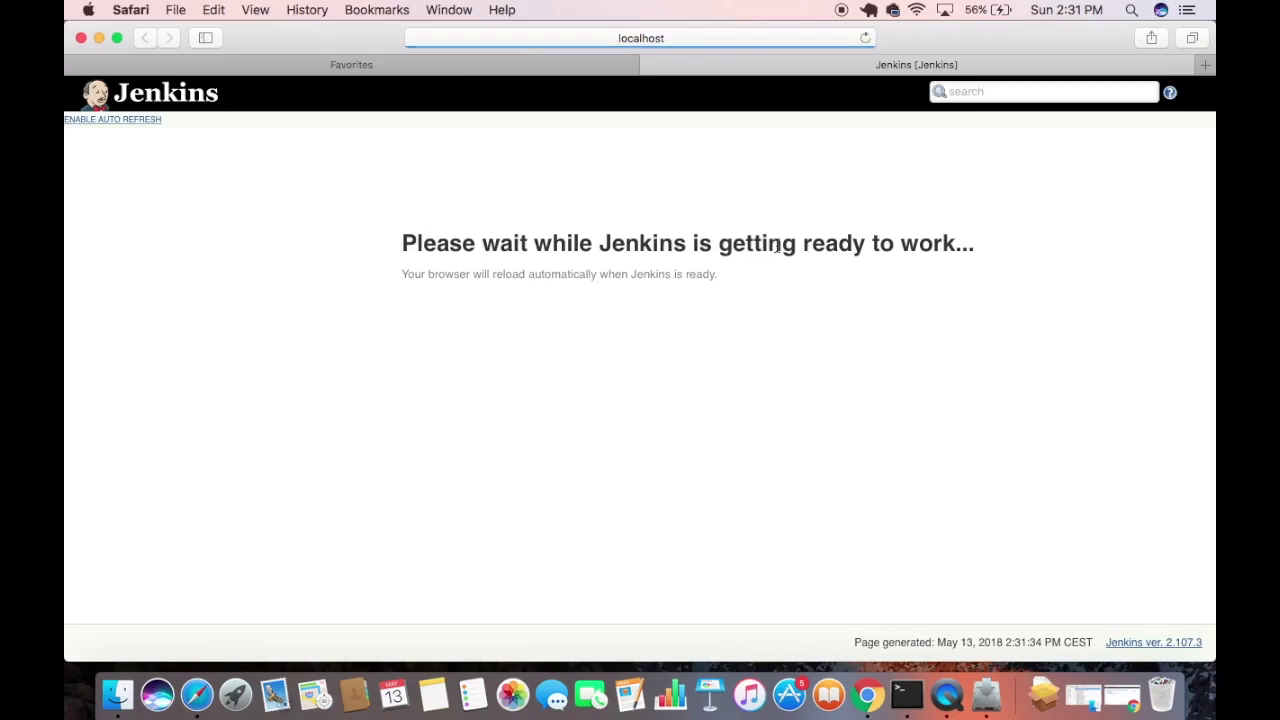
{"action": "left_click", "coordinate": [723, 40]}
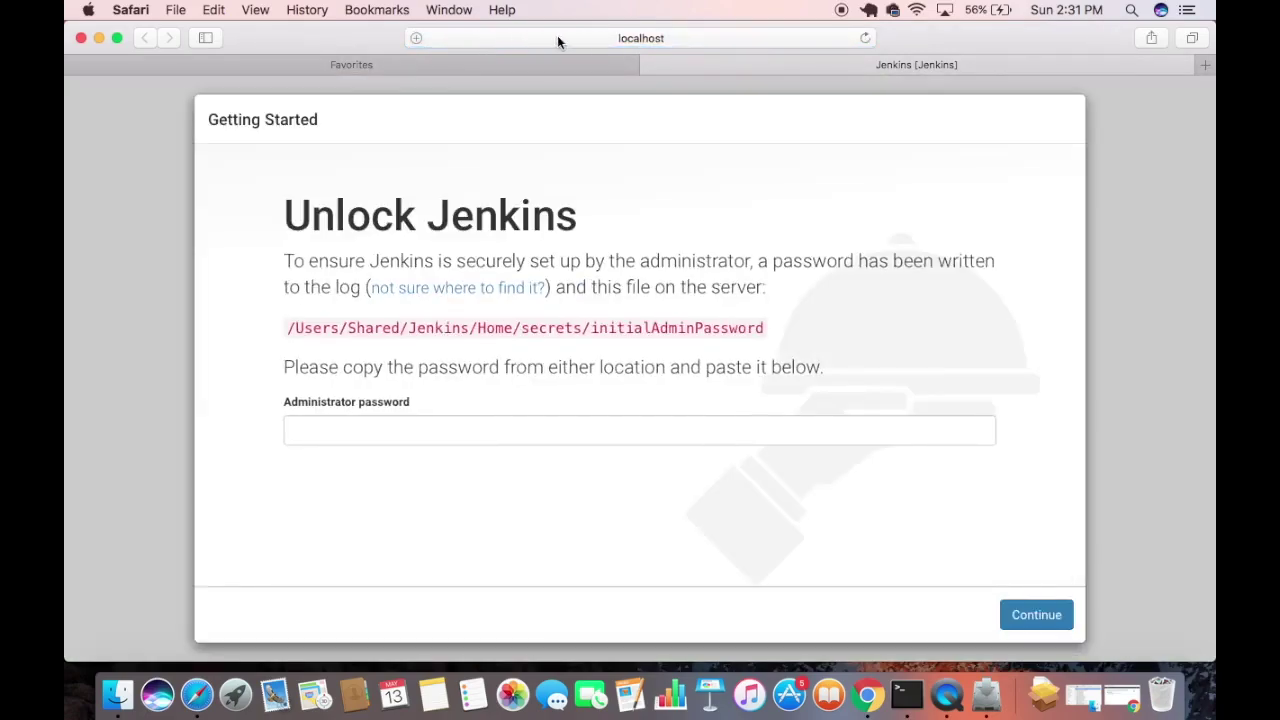
{"action": "left_click", "coordinate": [684, 41]}
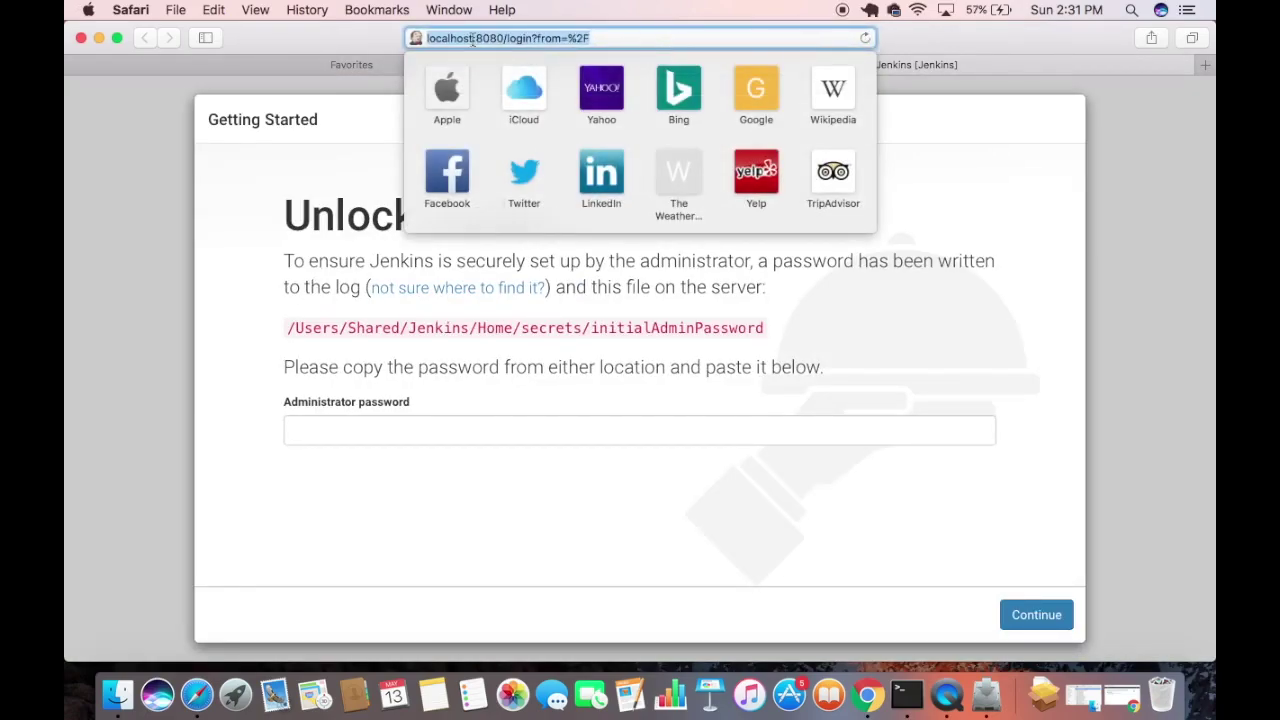
{"action": "left_click", "coordinate": [285, 219]}
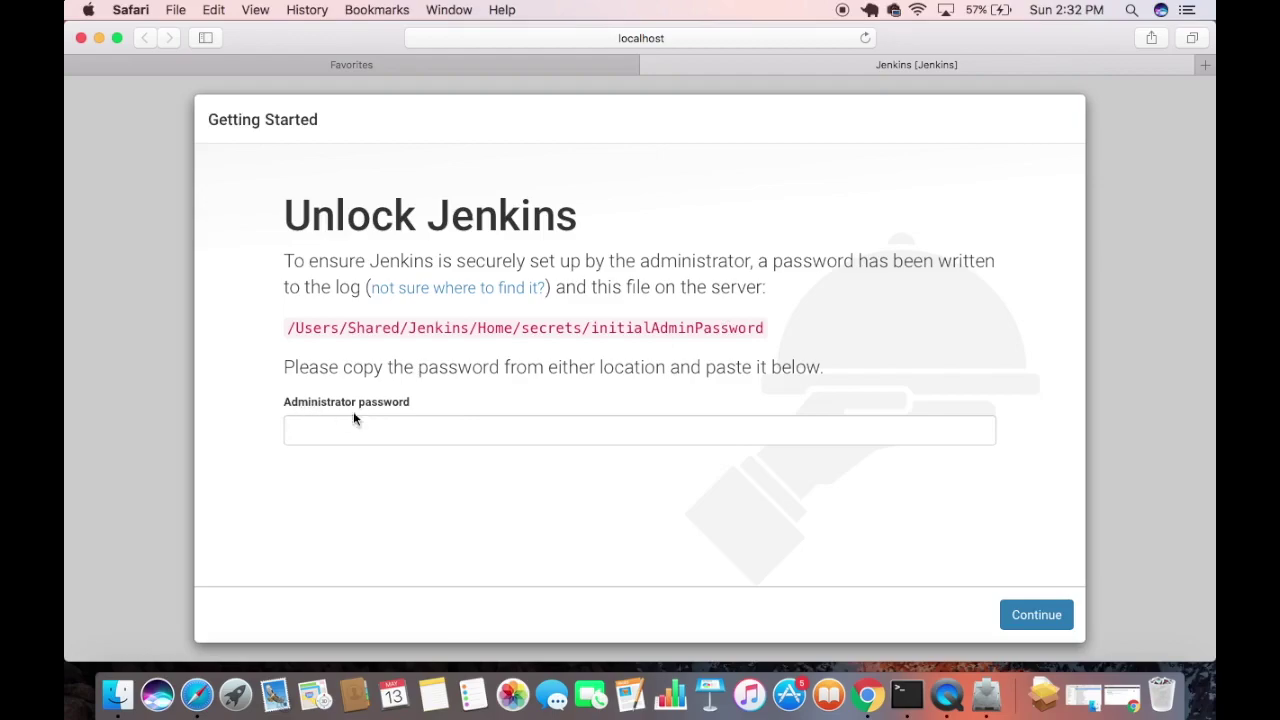
Select and copy the /Users/Shared/Jenkins/Home/secrets/initialAdminPassword path.
{"action": "left_click_drag", "start_coordinate": [288, 328], "coordinate": [769, 328]}
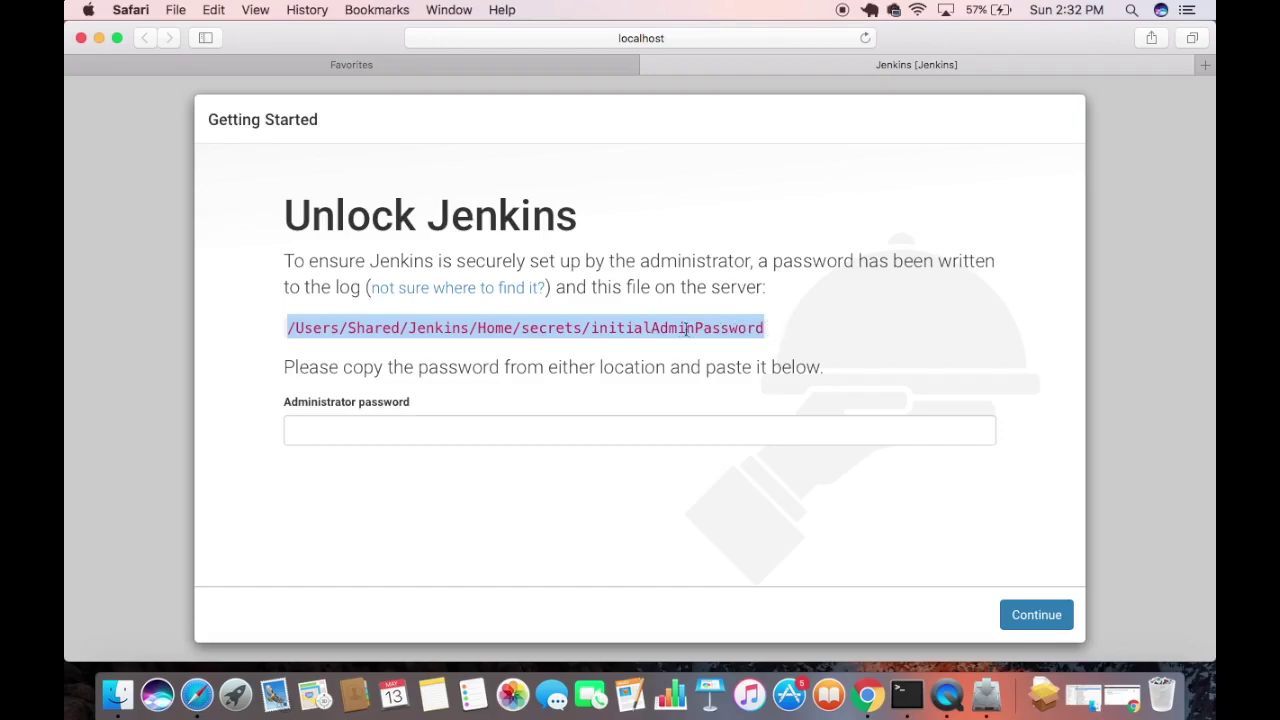
{"action": "left_click", "coordinate": [739, 328]}
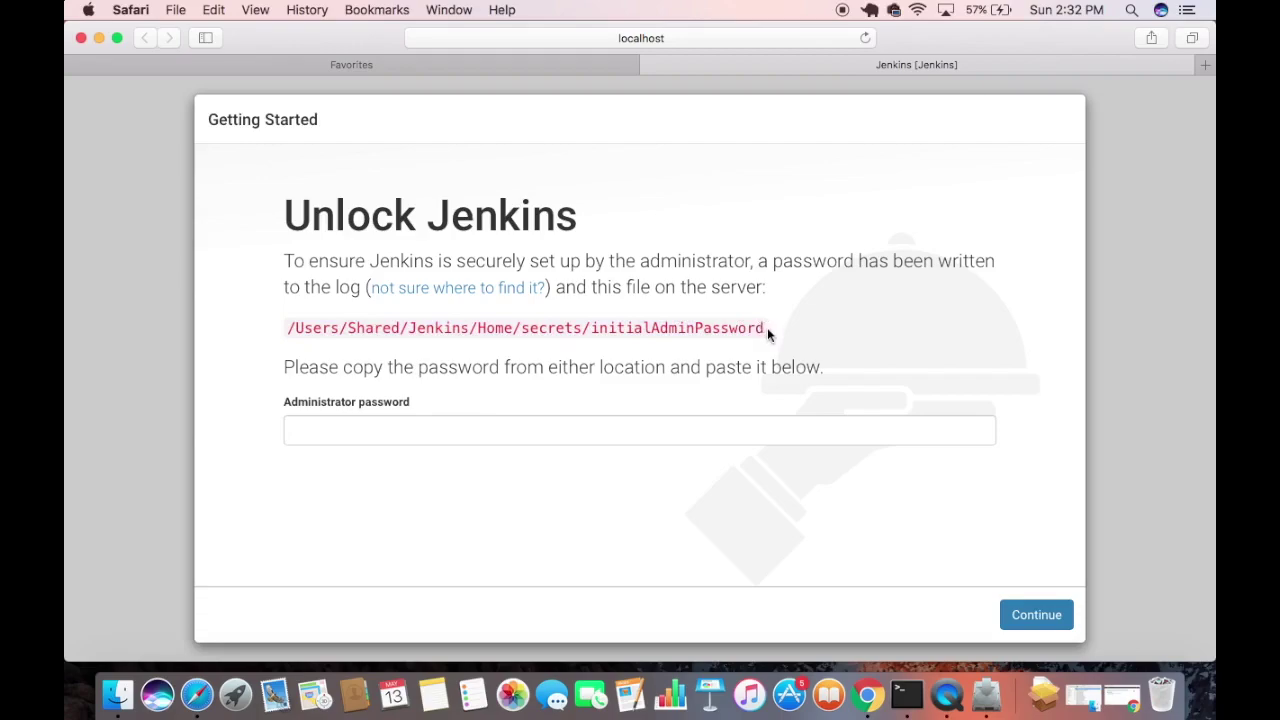
{"action": "left_click_drag", "start_coordinate": [766, 332], "coordinate": [289, 328]}
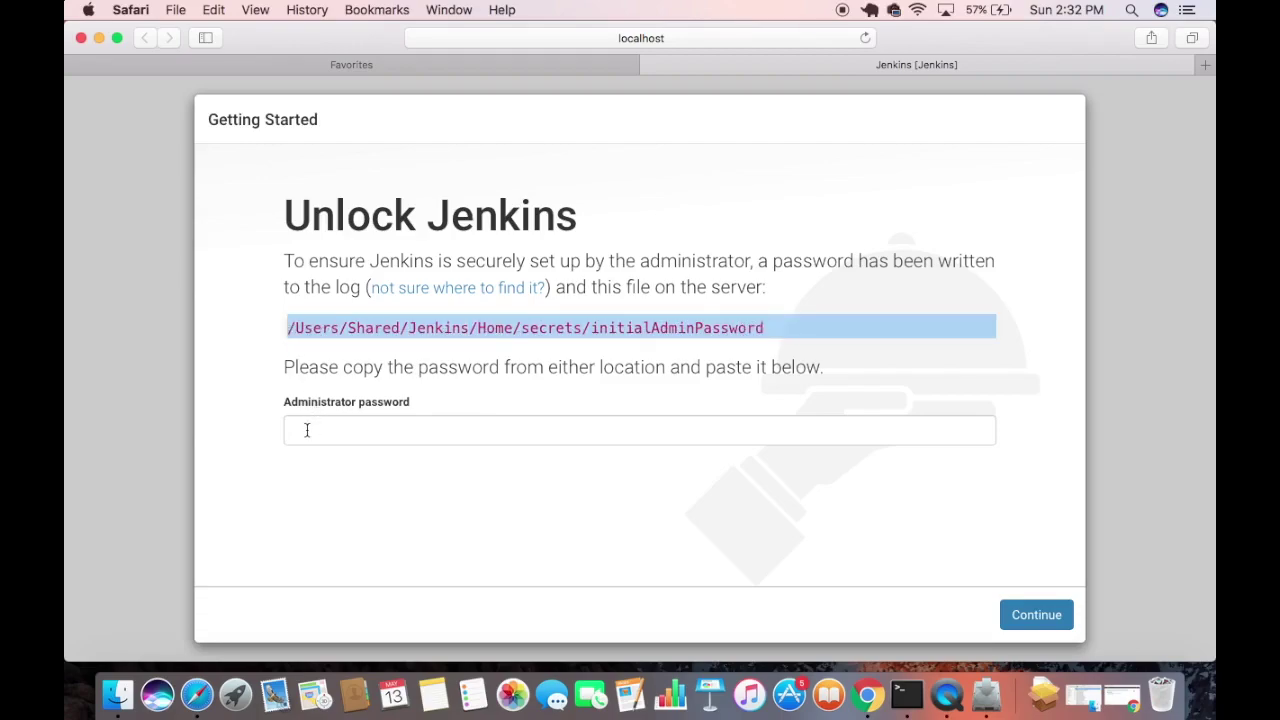
{"action": "left_click", "coordinate": [368, 357]}
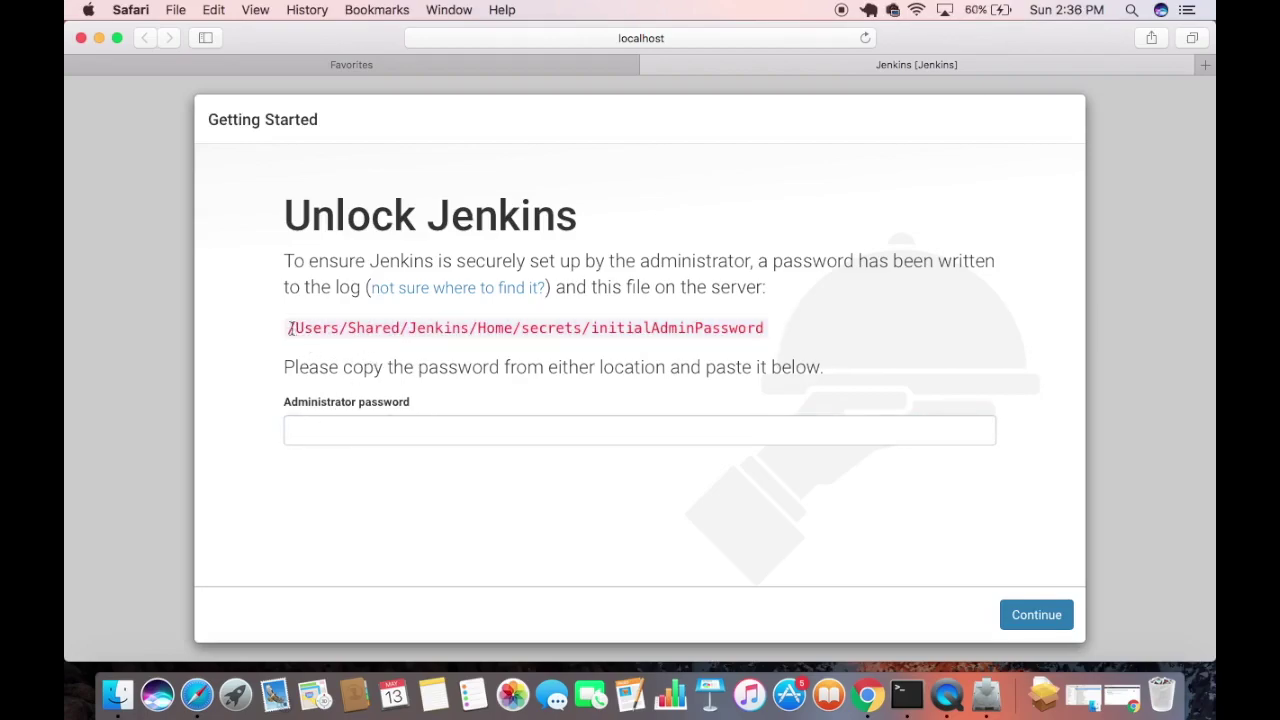
{"action": "left_click_drag", "start_coordinate": [288, 328], "coordinate": [766, 336]}
{"action": "key", "text": "super+c"}
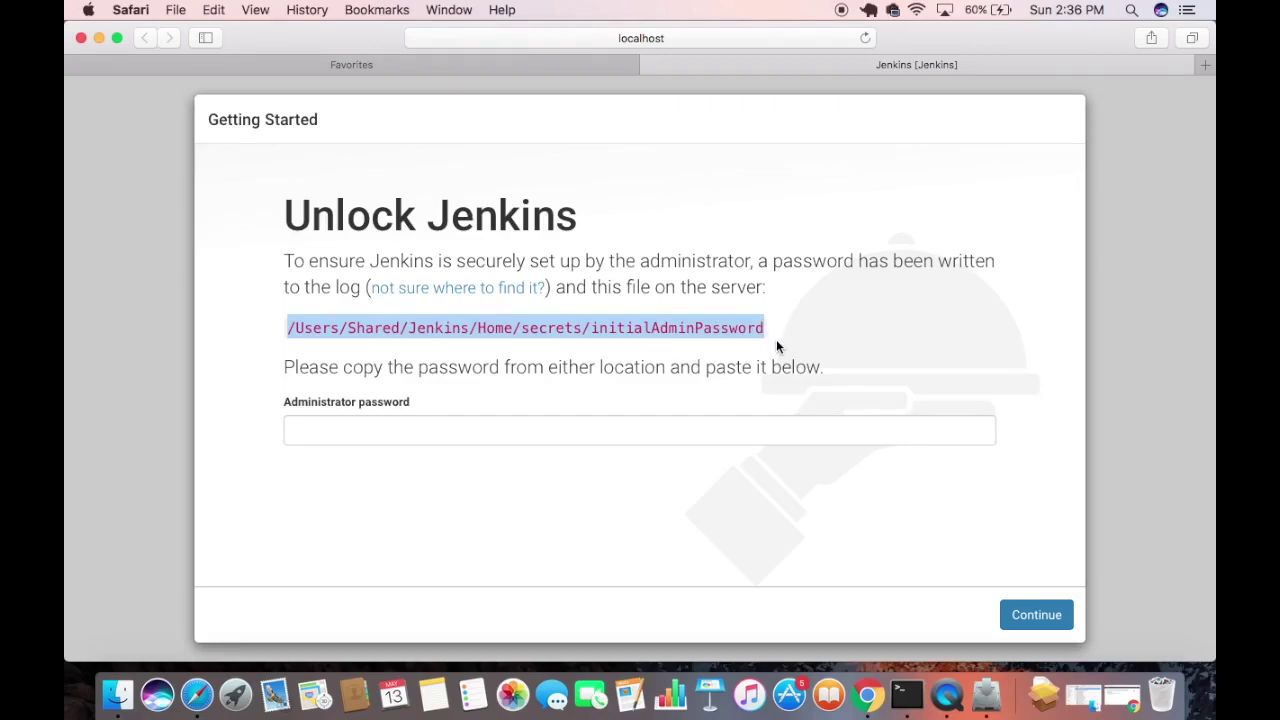
In Terminal, run sudo cat on the pasted initialAdminPassword path.
{"action": "left_click", "coordinate": [906, 694]}
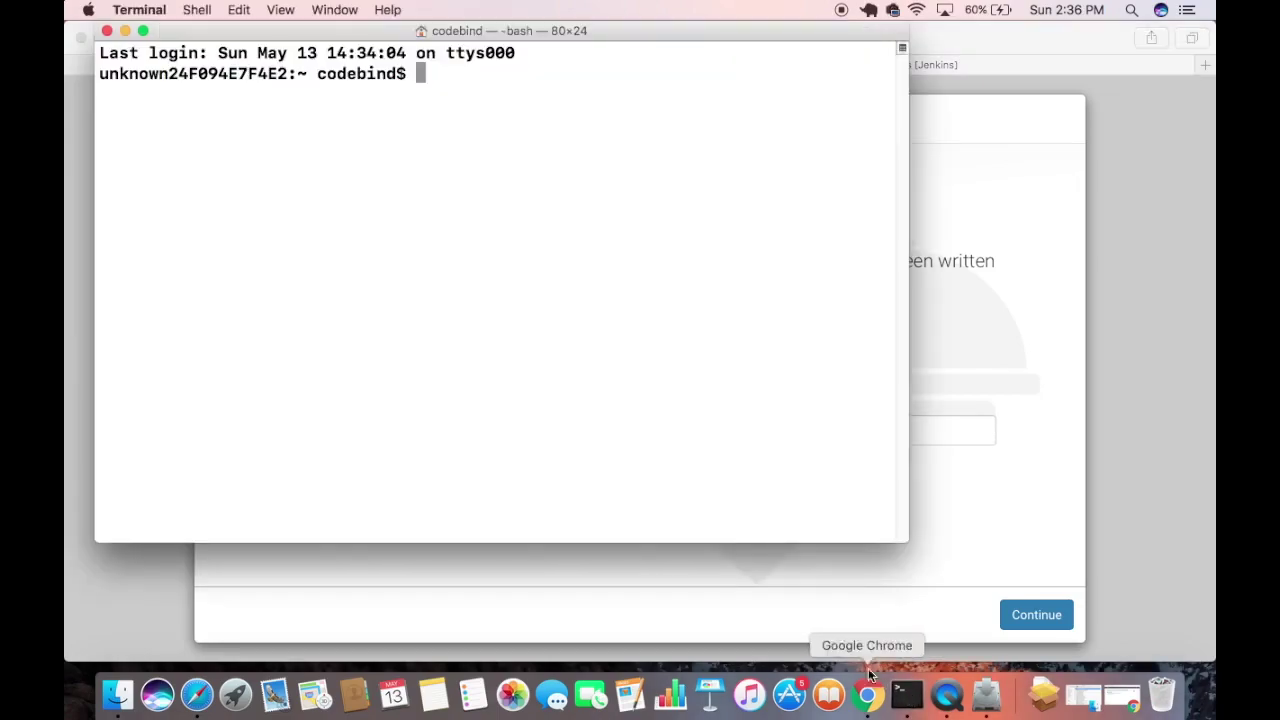
{"action": "type", "text": "su"}
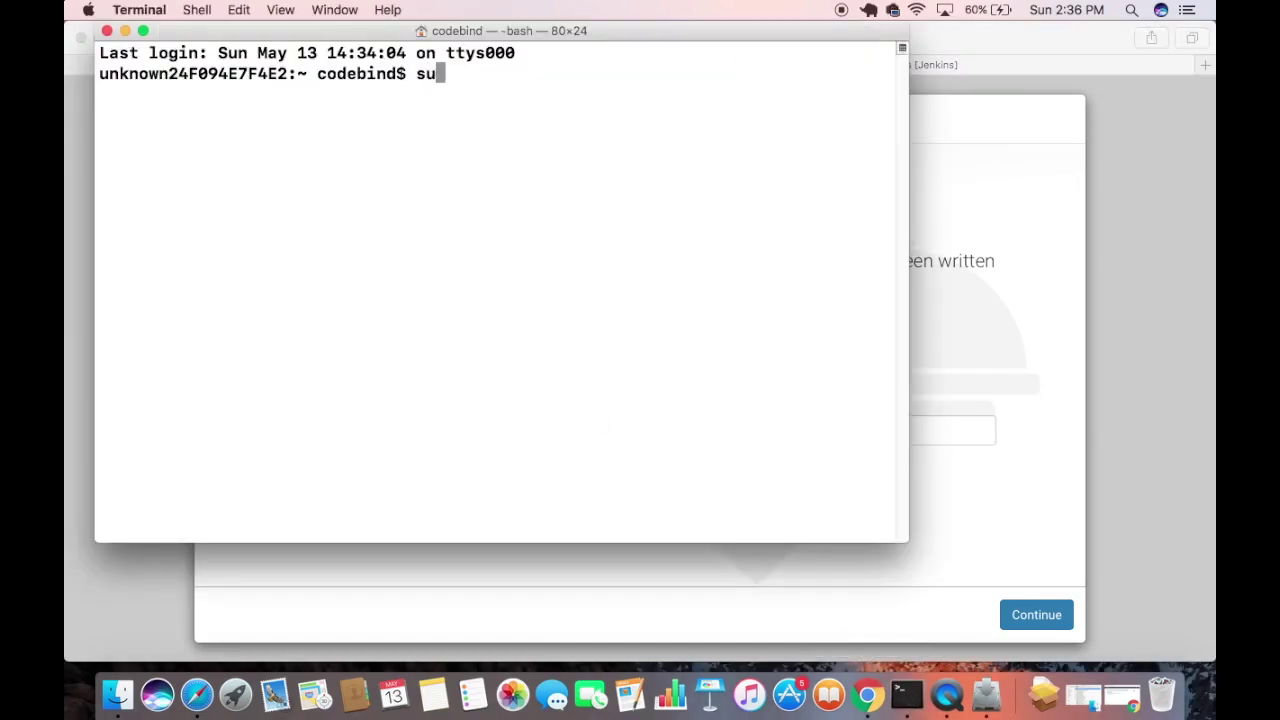
{"action": "type", "text": "do cat"}
{"action": "right_click", "coordinate": [558, 364]}
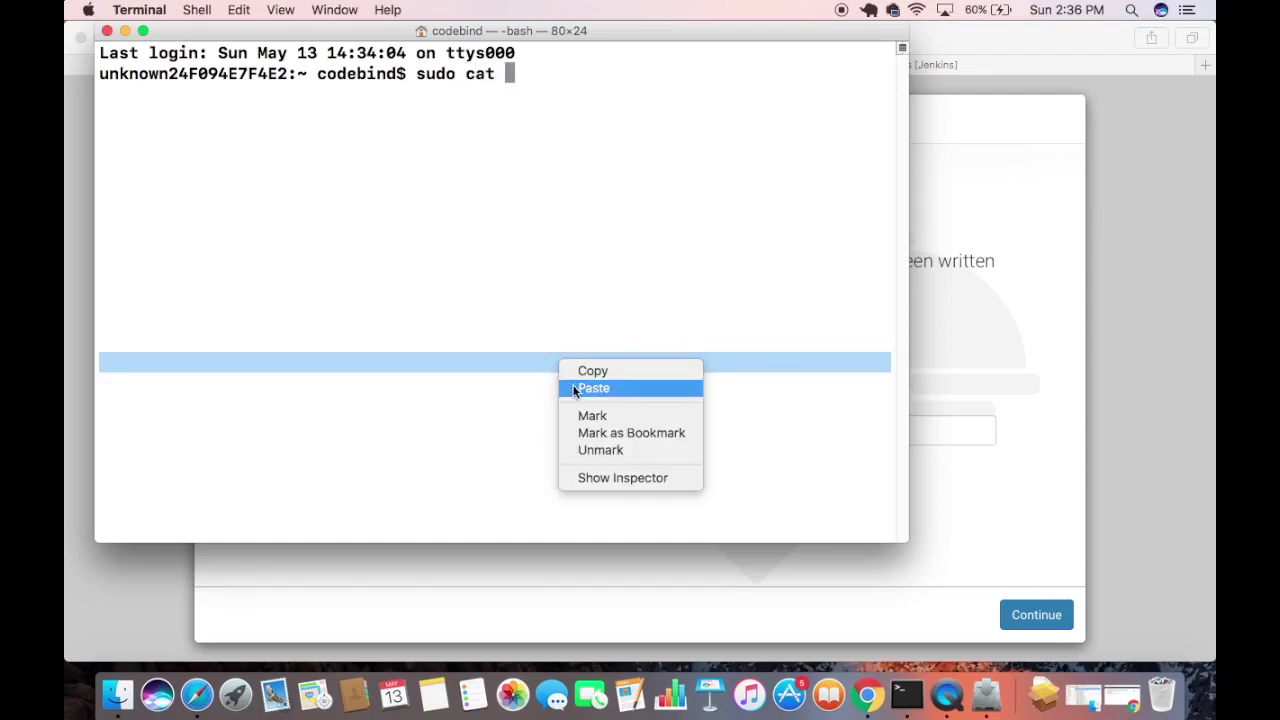
{"action": "left_click", "coordinate": [575, 387]}
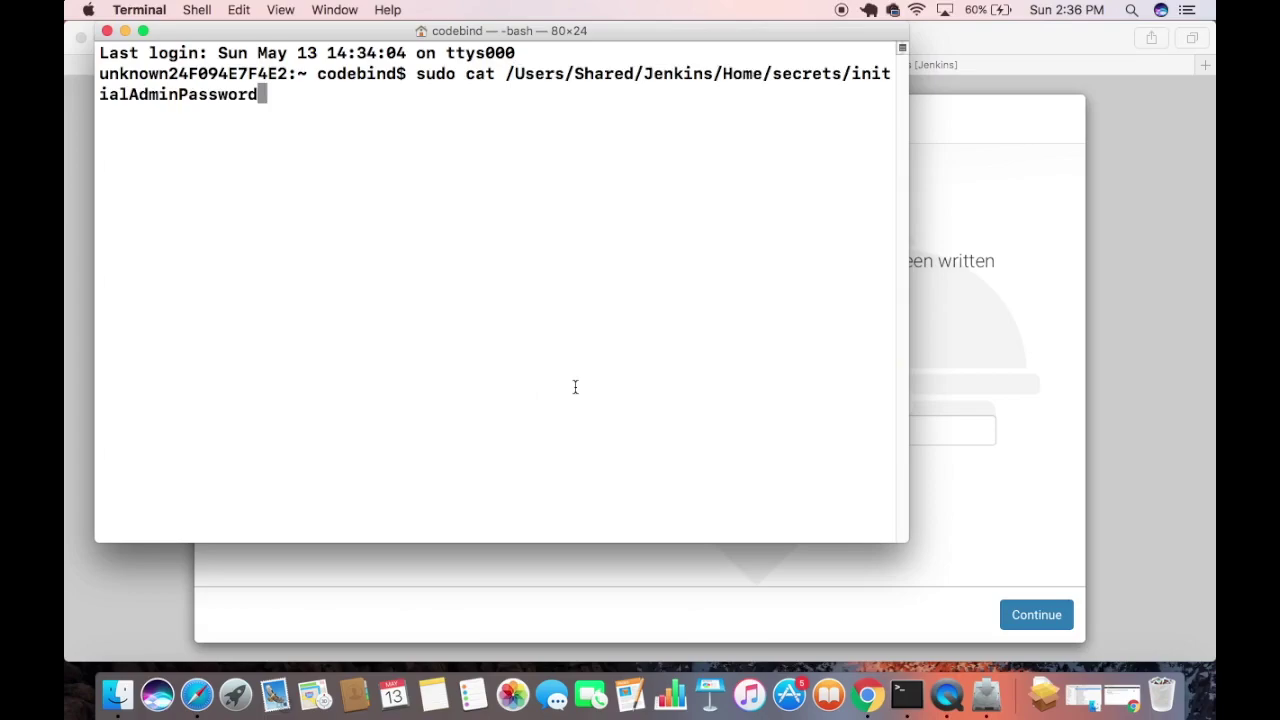
{"action": "key", "text": "Return"}
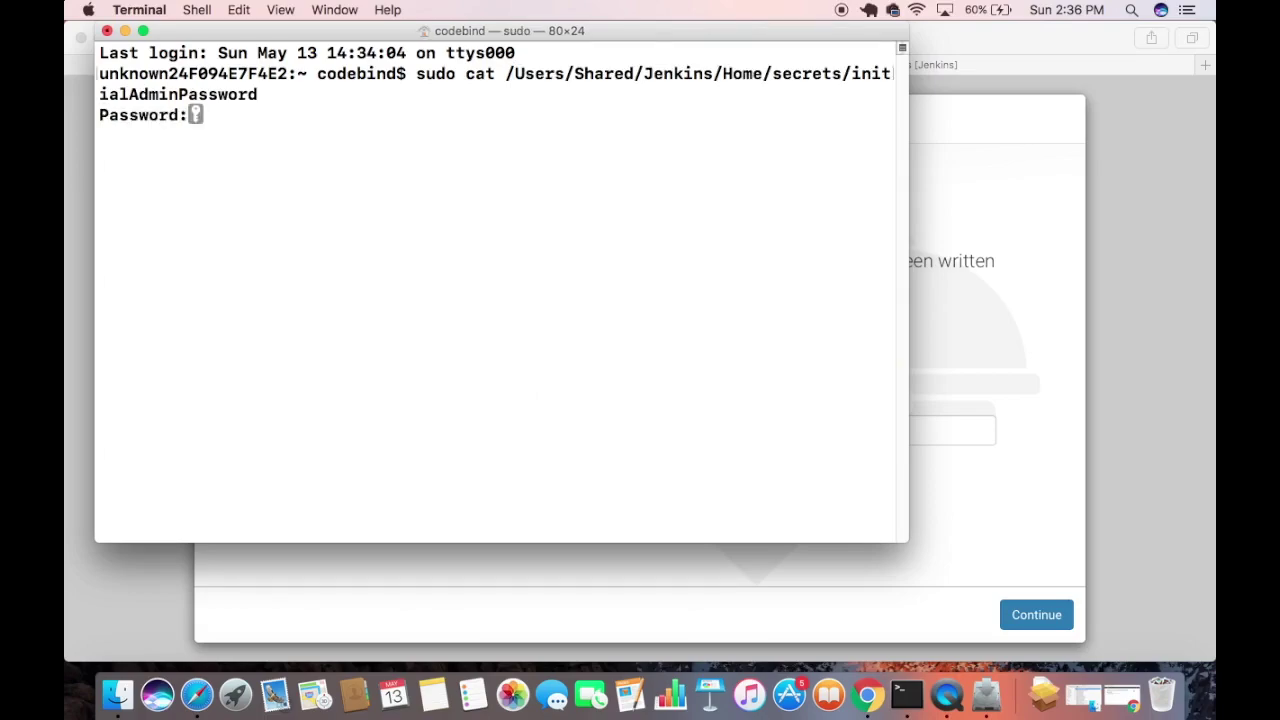
{"action": "key", "text": "Return"}
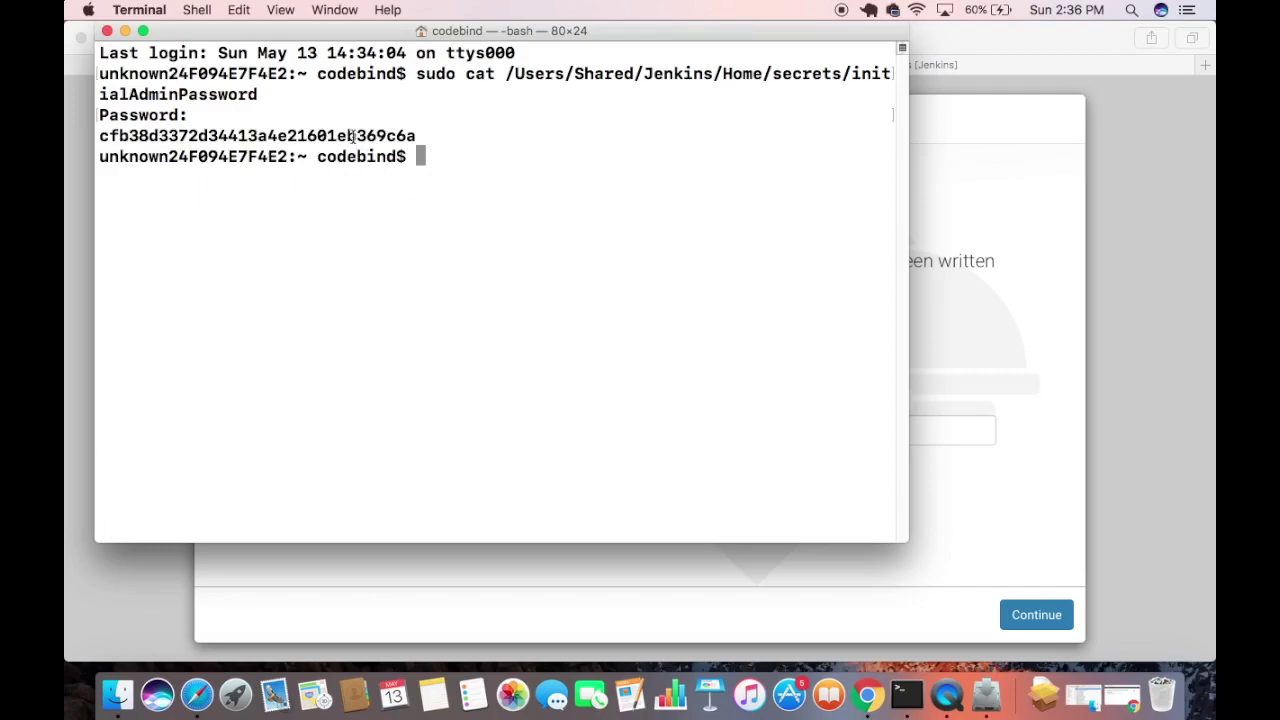
Copy the printed admin password and return to the Unlock Jenkins page.
{"action": "double_click", "coordinate": [352, 135]}
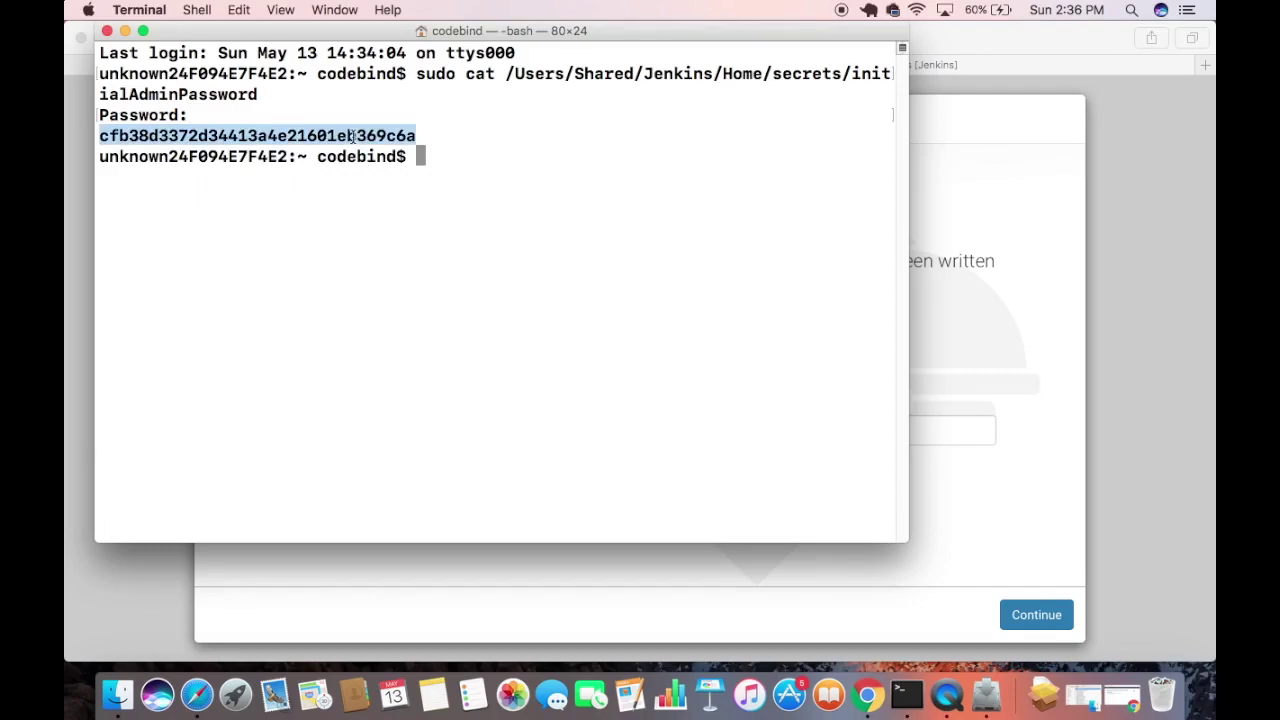
{"action": "right_click", "coordinate": [241, 136]}
{"action": "left_click", "coordinate": [258, 231]}
{"action": "triple_click", "coordinate": [163, 136]}
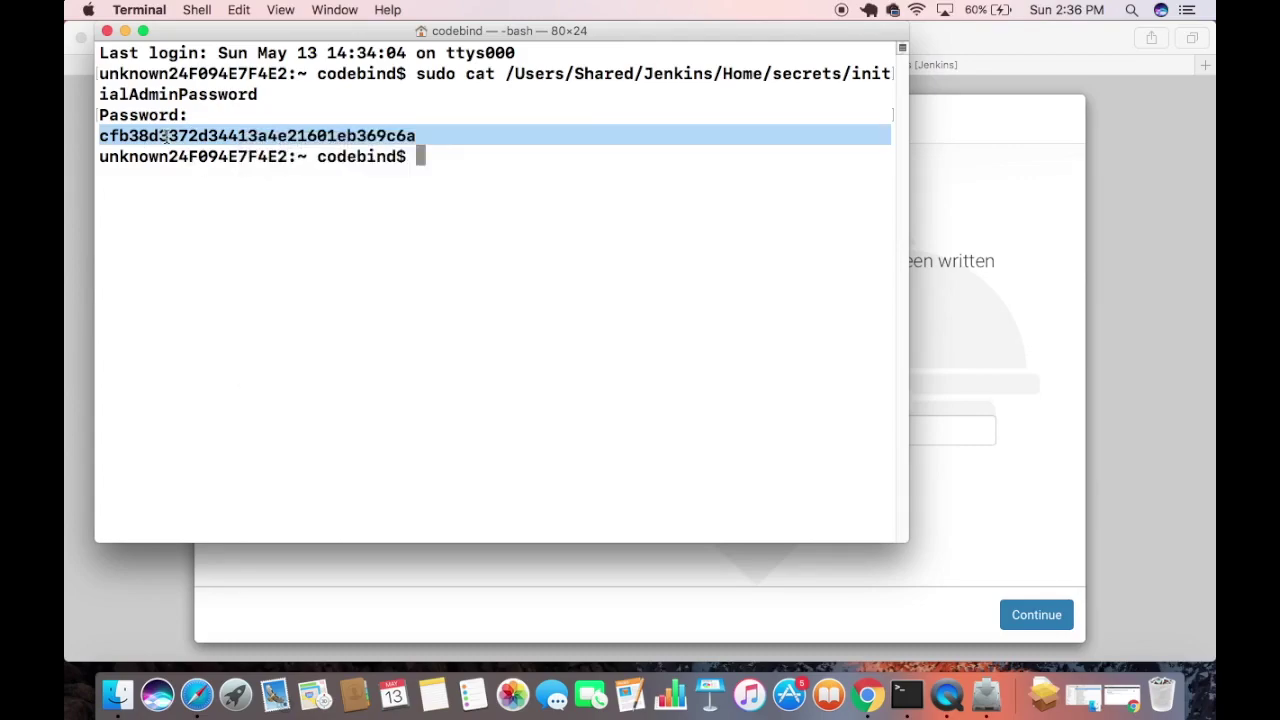
{"action": "double_click", "coordinate": [163, 136]}
{"action": "right_click", "coordinate": [165, 134]}
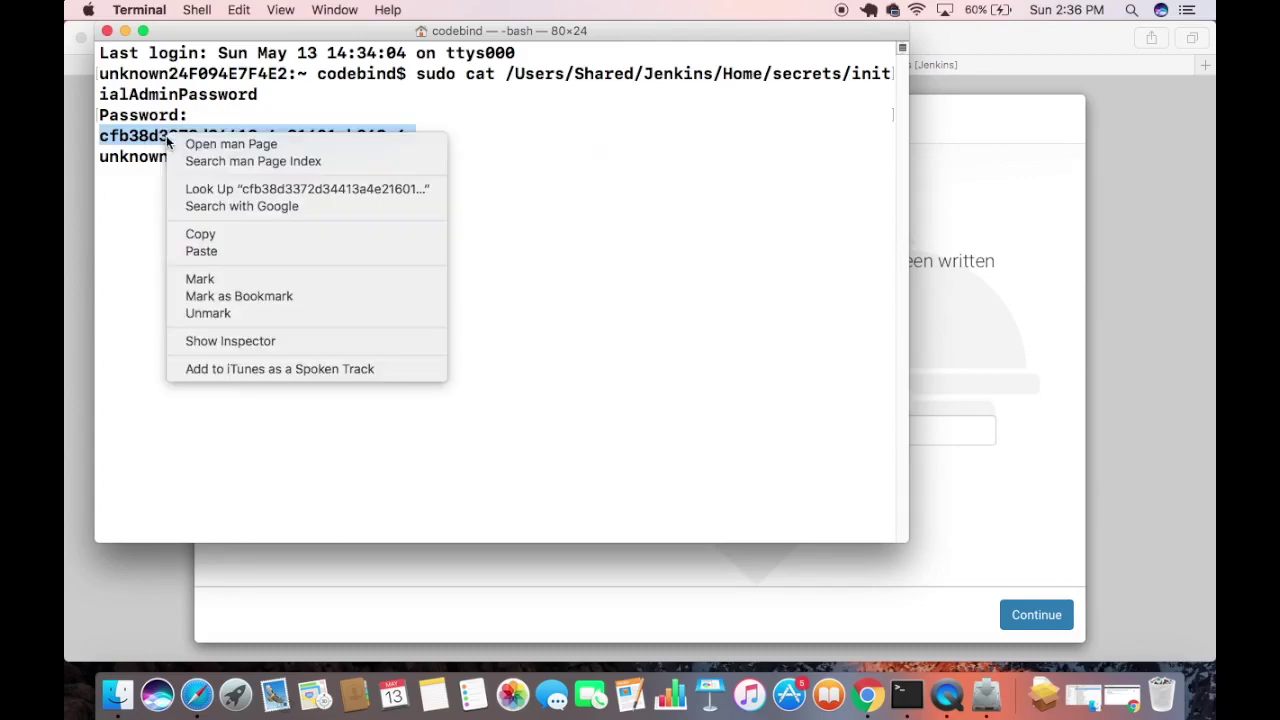
{"action": "left_click", "coordinate": [205, 234]}
{"action": "left_click", "coordinate": [975, 398]}
Paste the copied password into the Administrator password field and continue.
{"action": "left_click", "coordinate": [903, 430]}
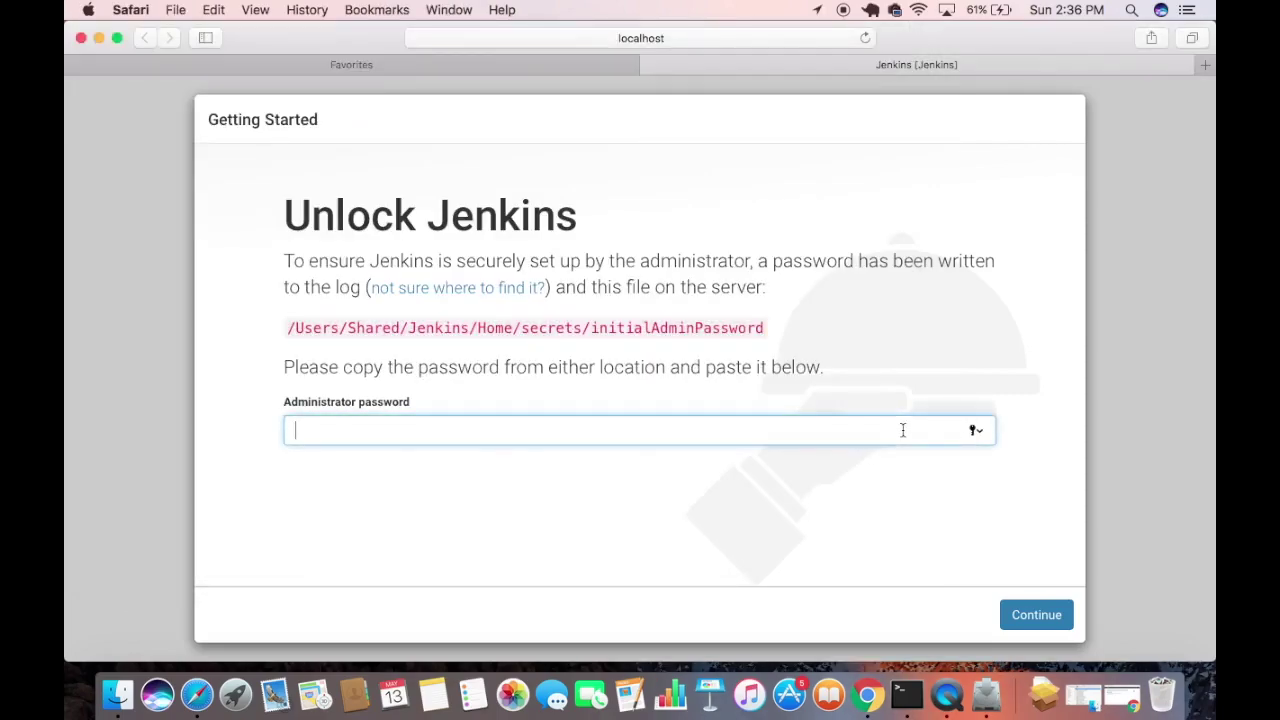
{"action": "key", "text": "super+v"}
{"action": "left_click", "coordinate": [1022, 622]}
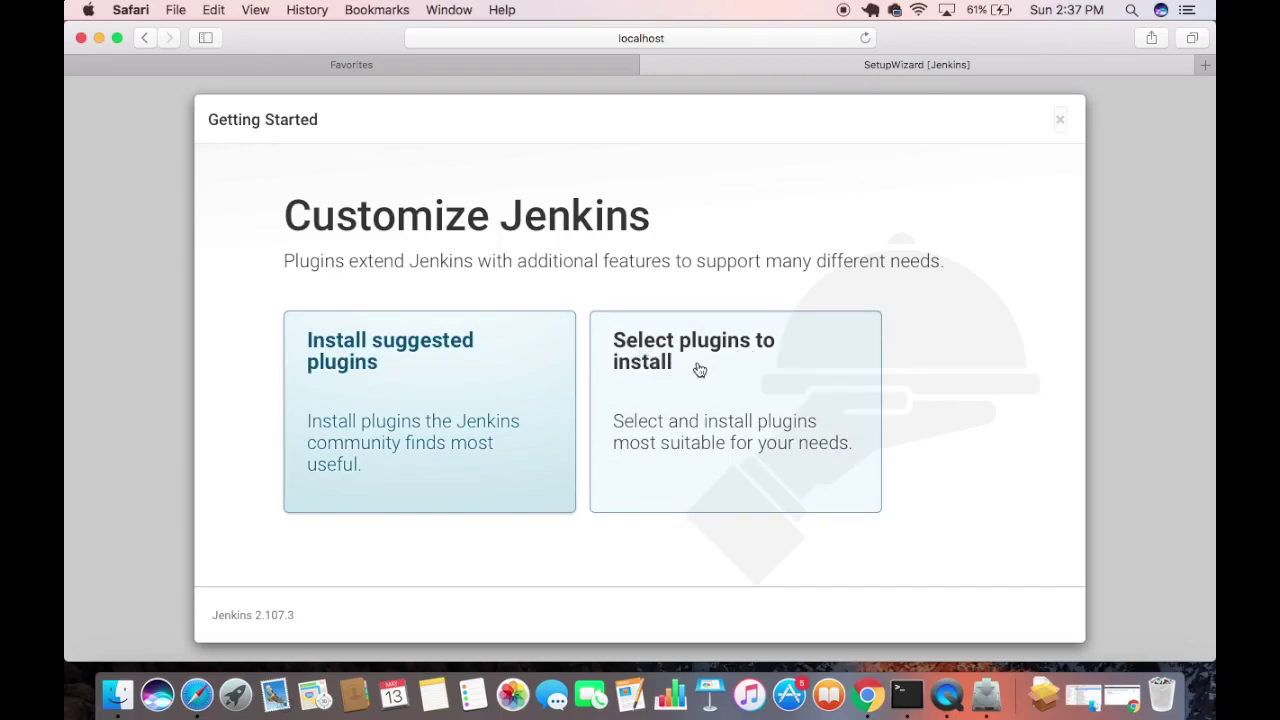
Choose Install suggested plugins and let the installation complete.
{"action": "left_click", "coordinate": [392, 372]}
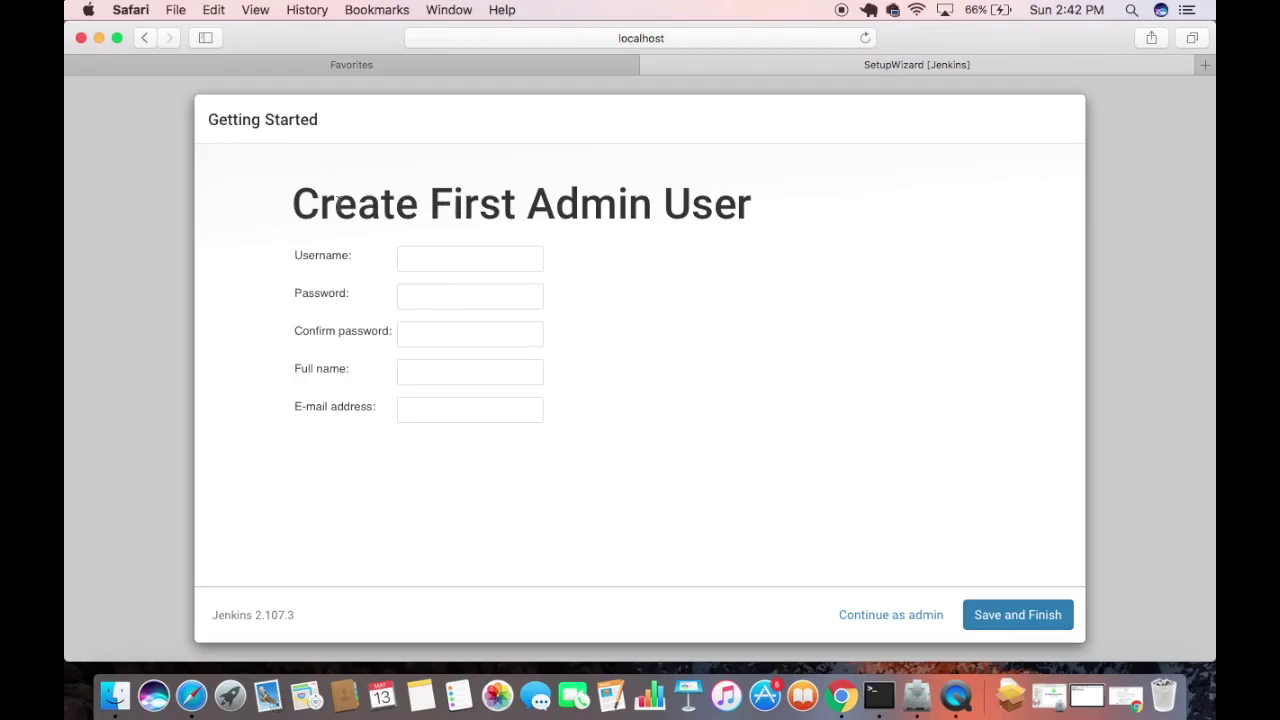
Enter the admin username, then the password and its confirmation.
{"action": "left_click", "coordinate": [477, 261]}
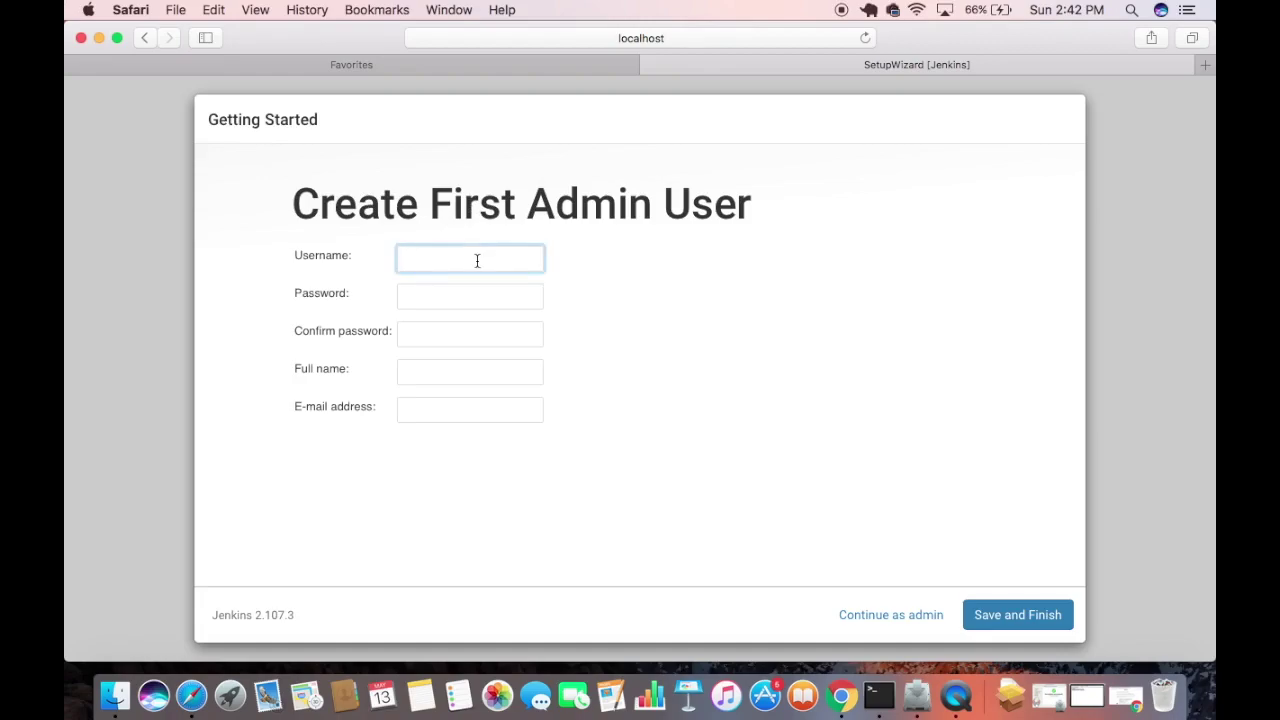
{"action": "type", "text": "admin"}
{"action": "left_click", "coordinate": [434, 297]}
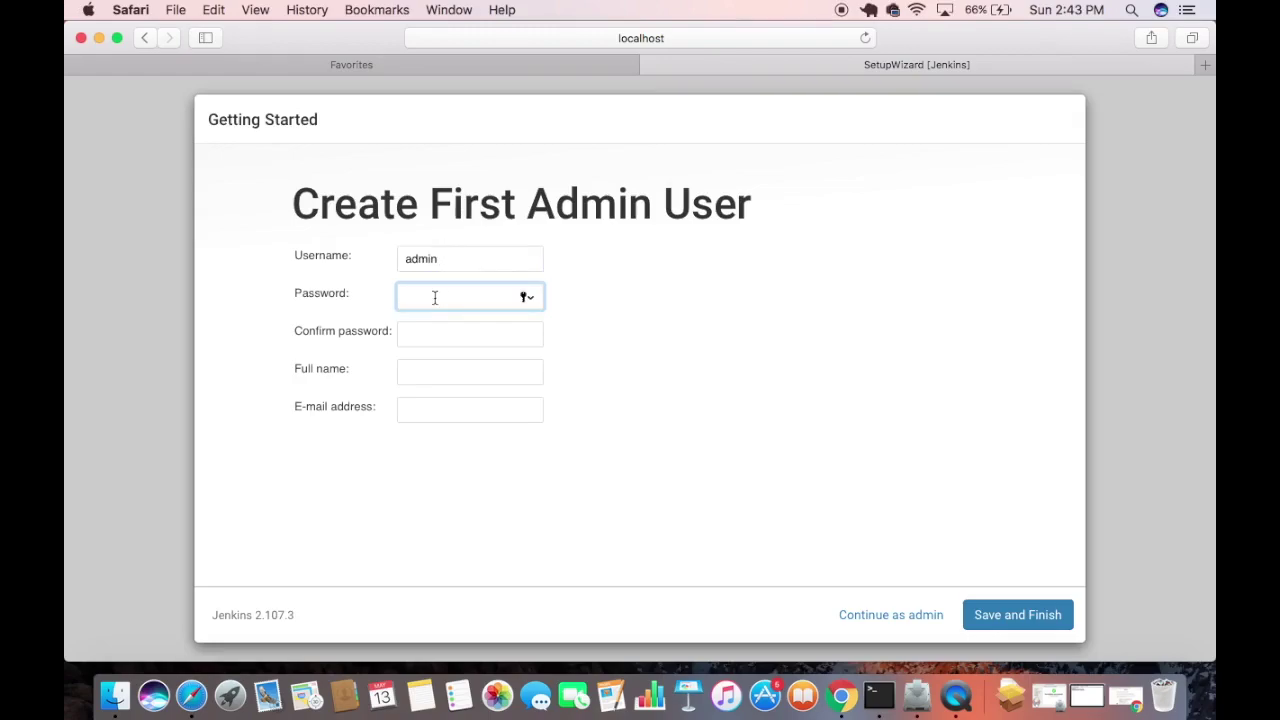
{"action": "type", "text": "admi"}
{"action": "left_click", "coordinate": [425, 332]}
{"action": "type", "text": "admi"}
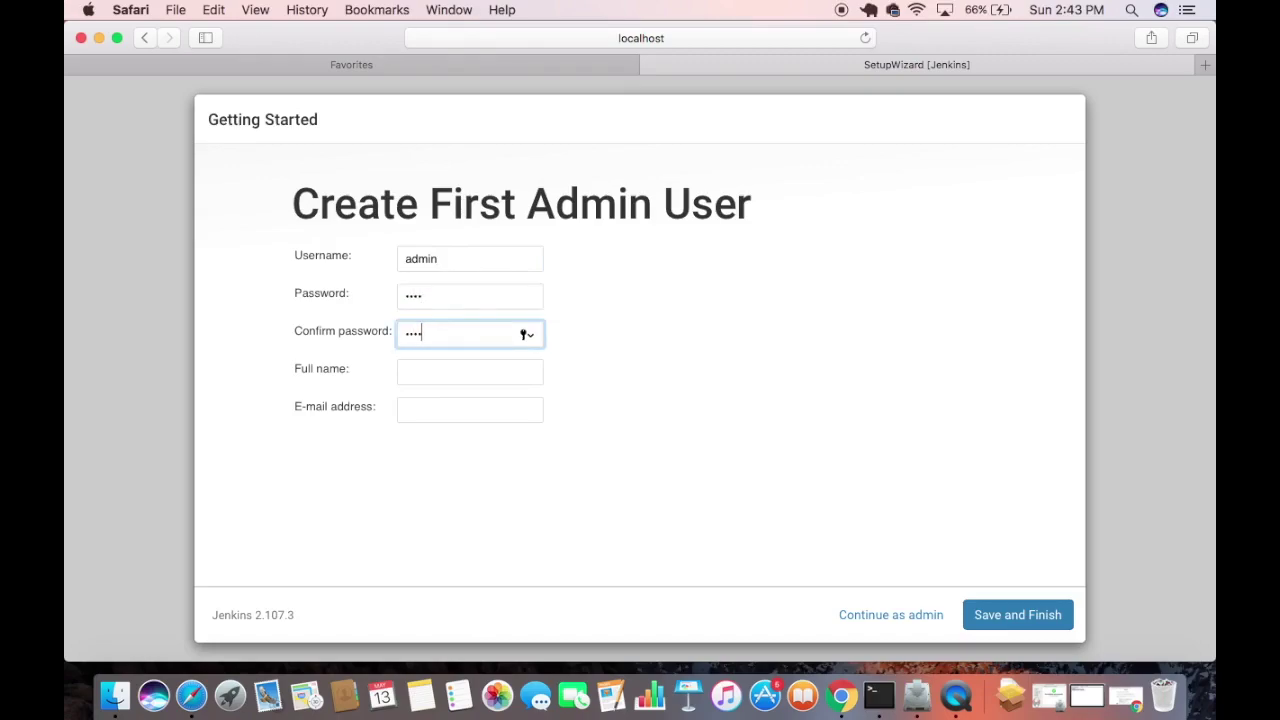
Set the full name to admin, paste the e-mail address, and Save and Finish.
{"action": "left_click", "coordinate": [417, 372]}
{"action": "type", "text": "admin"}
{"action": "key", "text": "Tab"}
{"action": "left_click", "coordinate": [436, 375]}
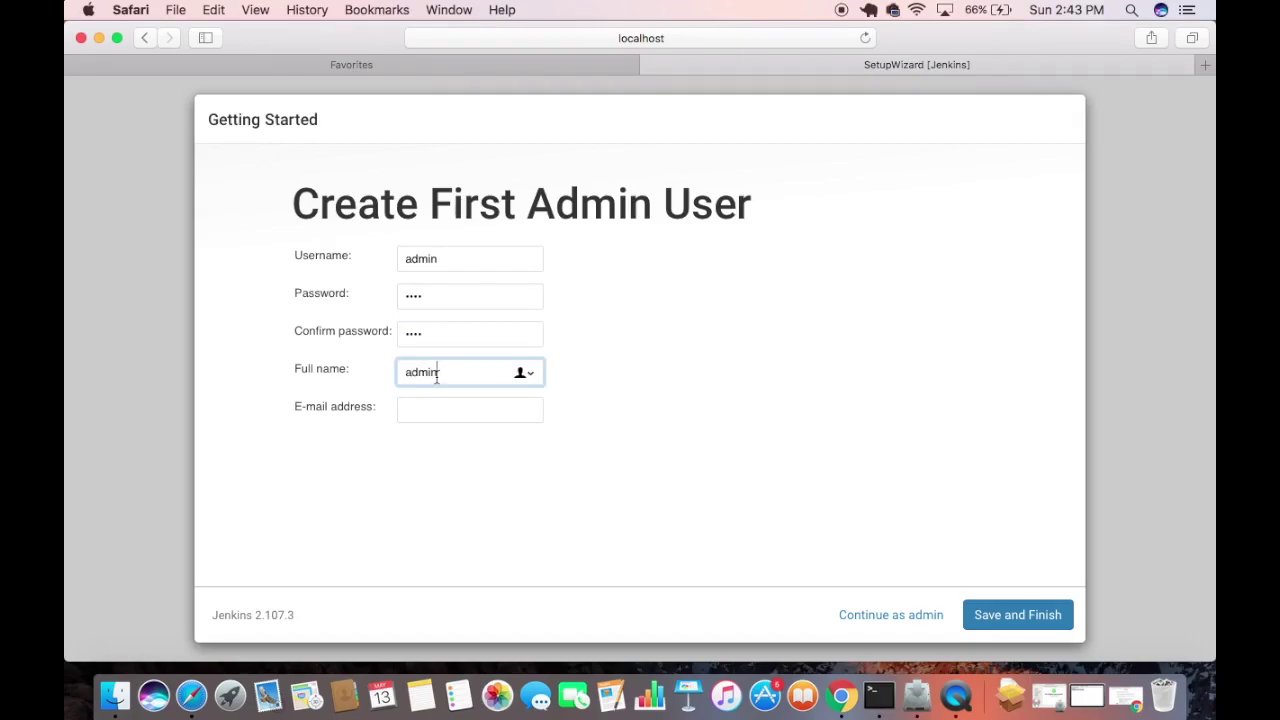
{"action": "left_click", "coordinate": [444, 412]}
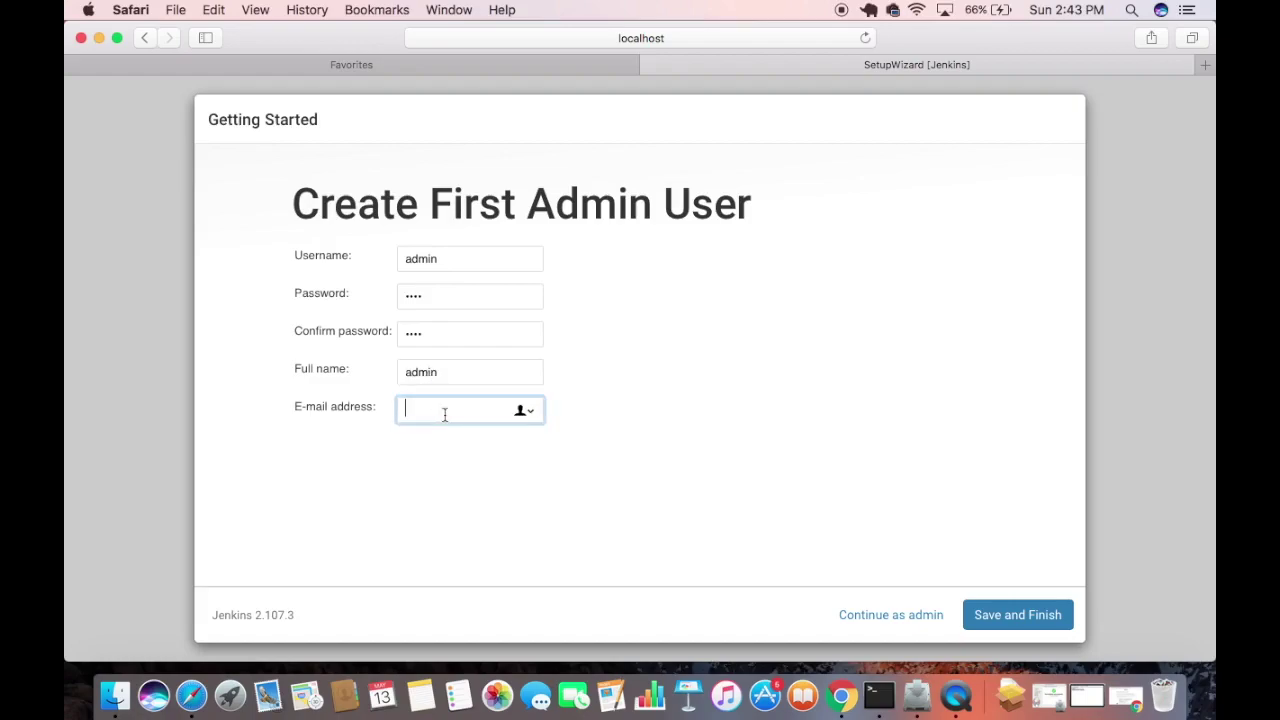
{"action": "key", "text": "super+v"}
{"action": "left_click", "coordinate": [521, 462]}
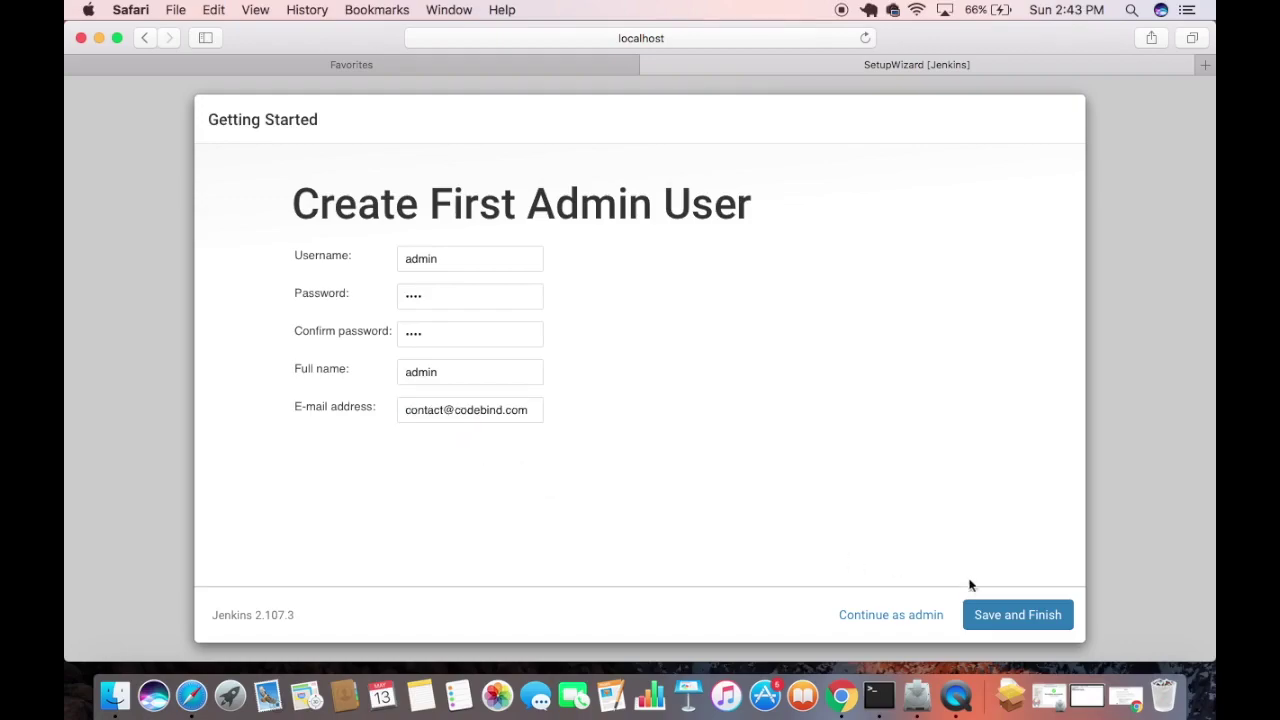
{"action": "left_click", "coordinate": [1000, 620]}
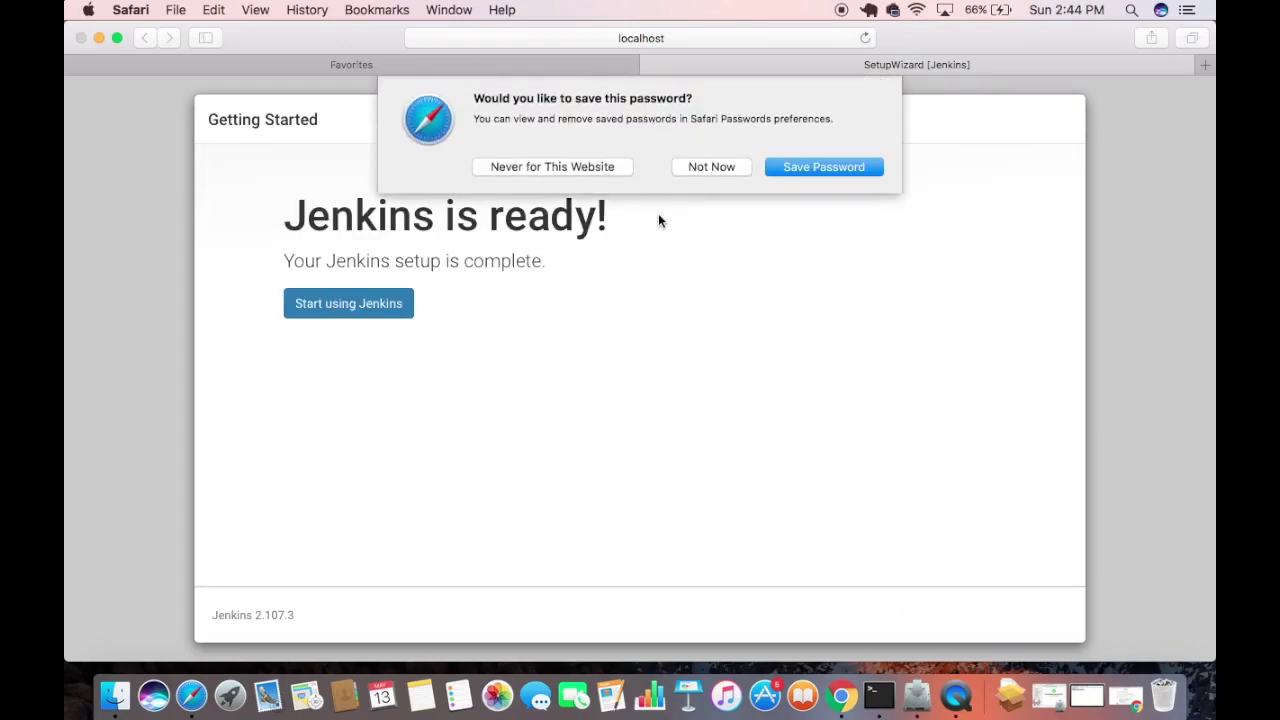
Decline Safari's password save with Never for This Website, then start using Jenkins.
{"action": "left_click", "coordinate": [531, 167]}
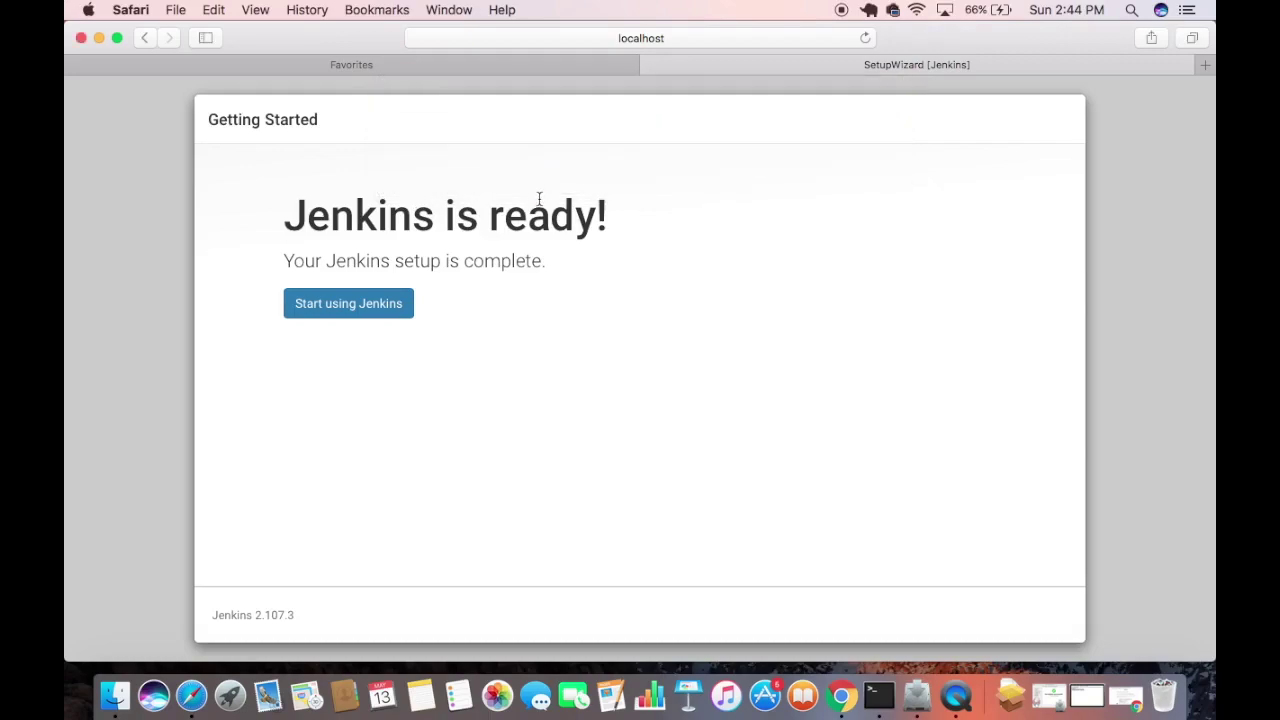
{"action": "left_click", "coordinate": [323, 312]}
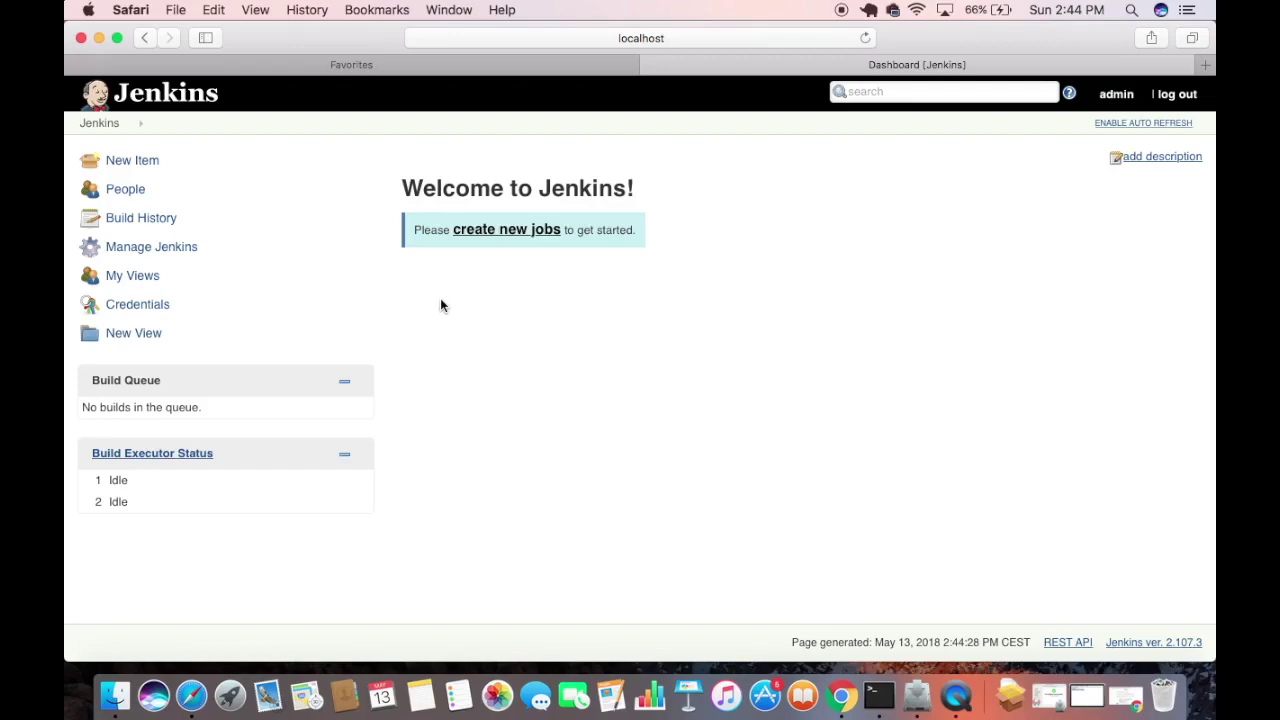
Create a new job, review the item types, and focus the empty item name field.
{"action": "left_click", "coordinate": [484, 232]}
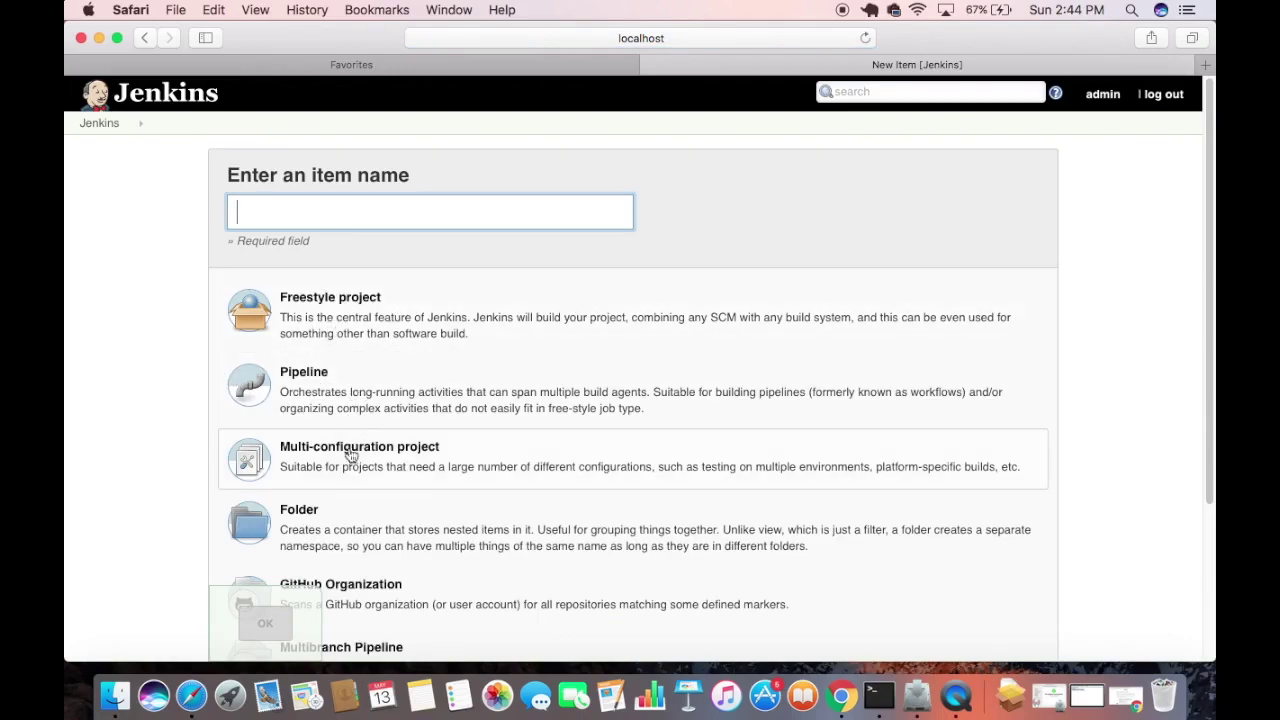
{"action": "scroll", "coordinate": [375, 460], "scroll_direction": "down", "scroll_amount": 4}
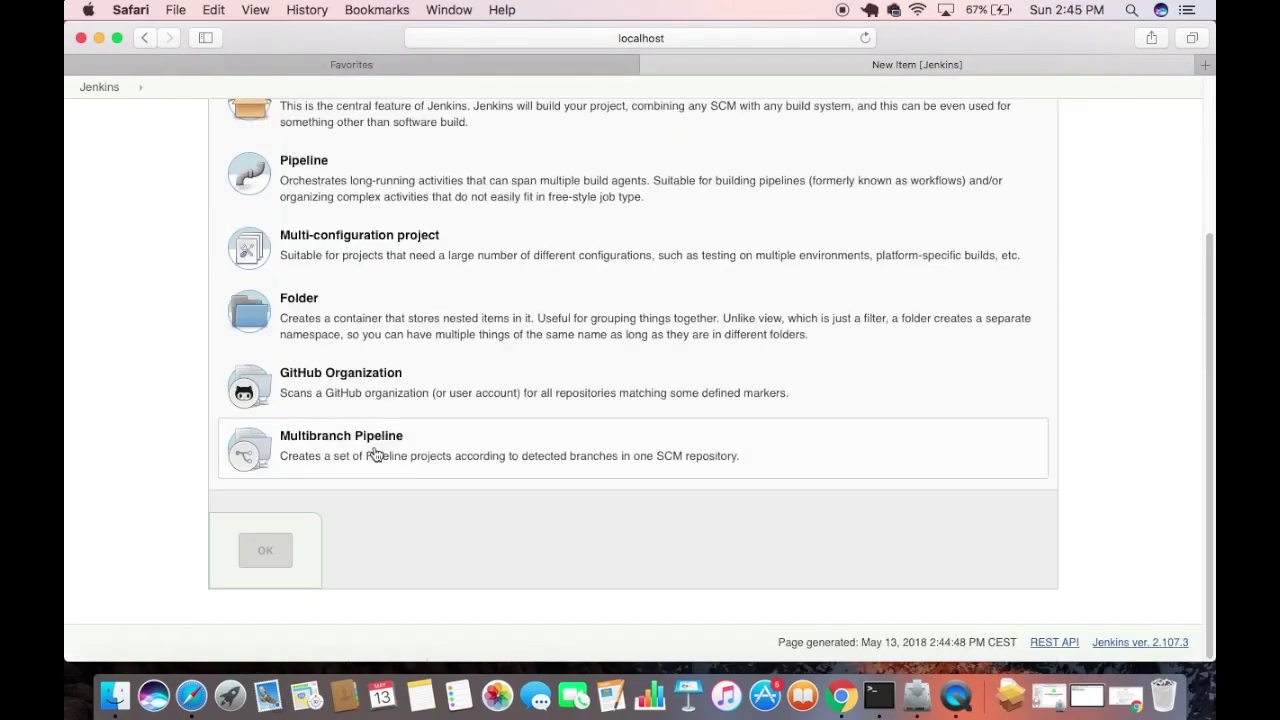
{"action": "scroll", "coordinate": [385, 285], "scroll_direction": "up", "scroll_amount": 4}
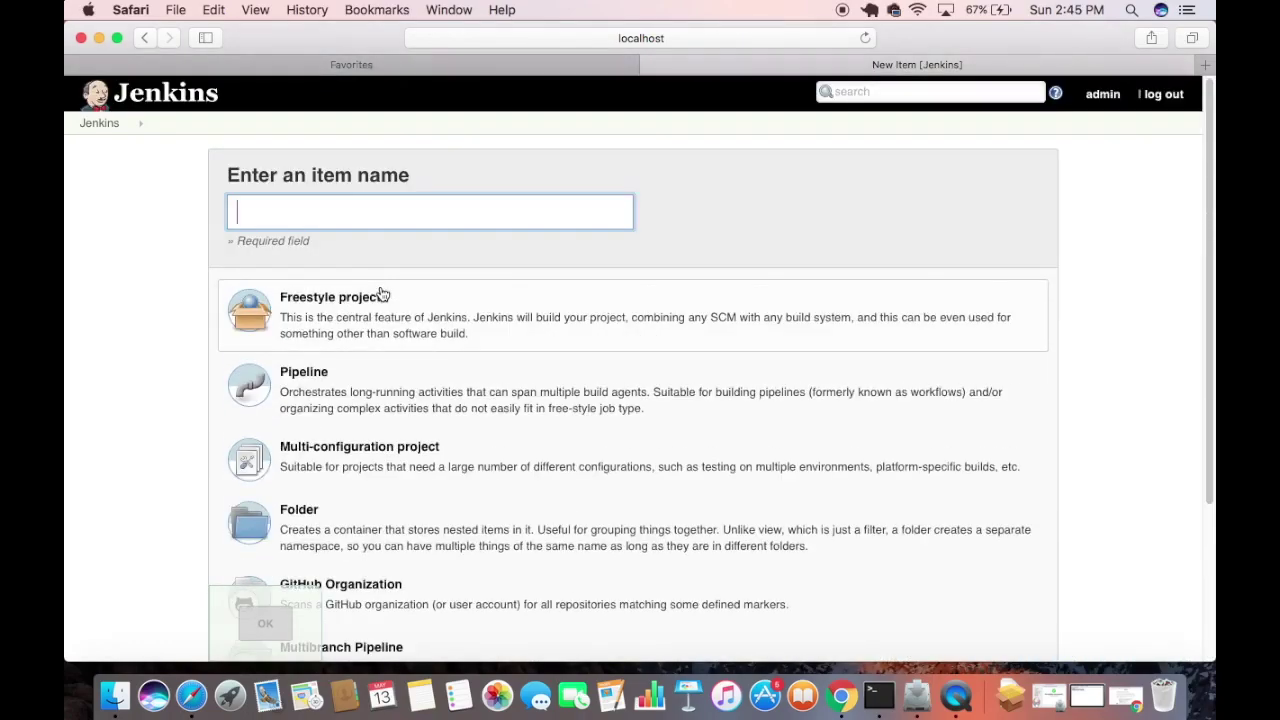
{"action": "left_click", "coordinate": [292, 217]}
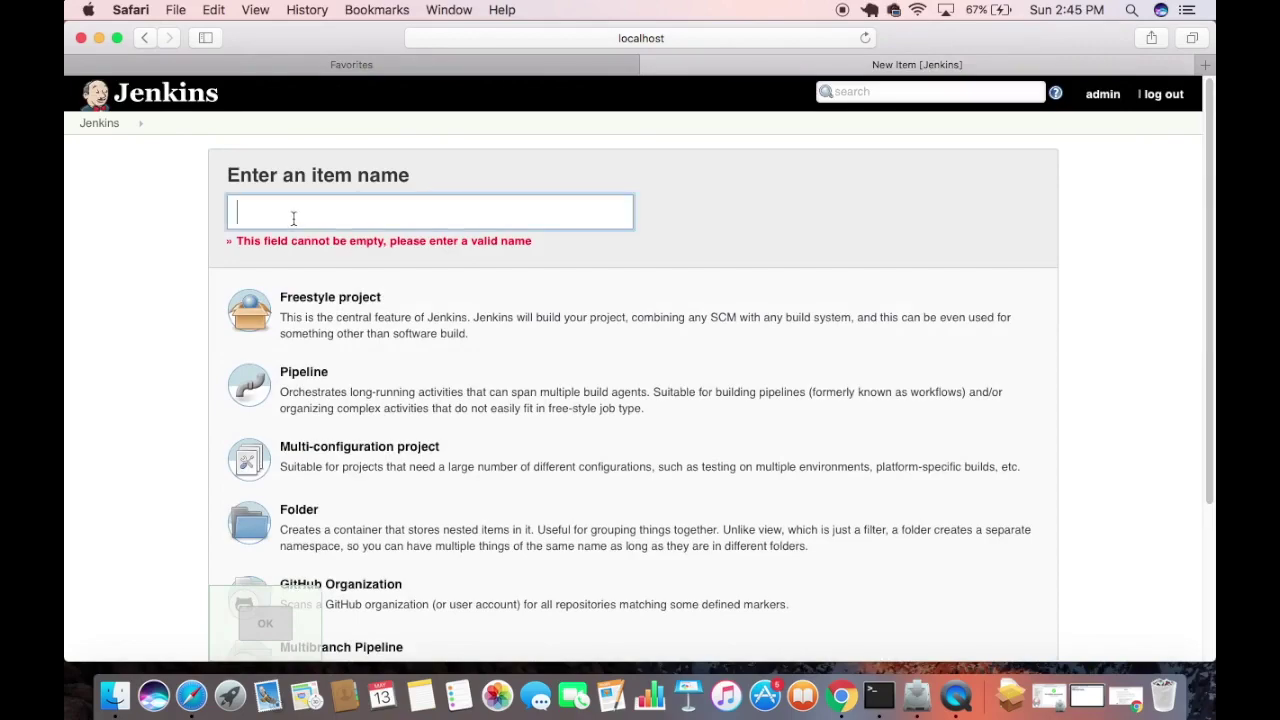